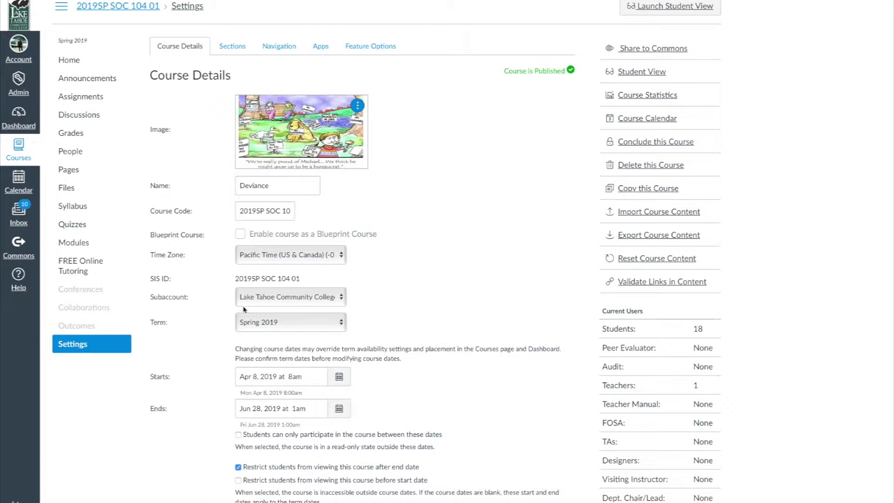
Review the course's Apr 8, 2019 start date in Course Details.
scroll(379, 284, down, 1)
drag(310, 338, 225, 335)
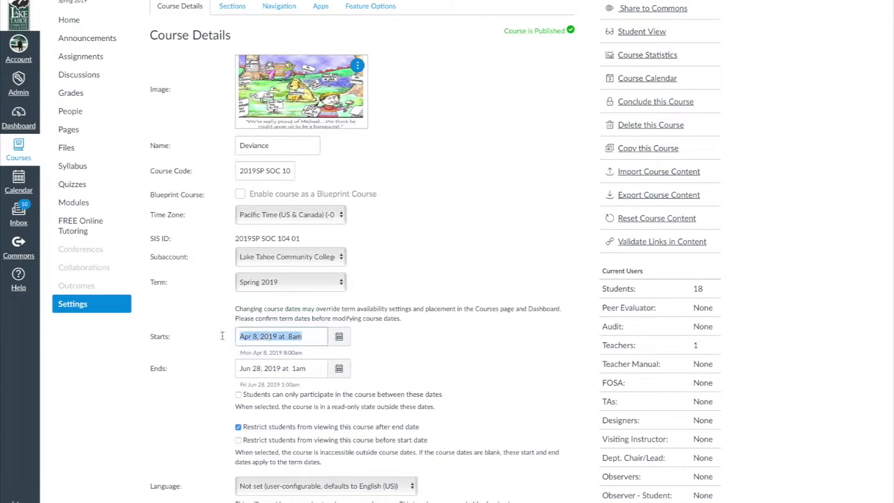
scroll(320, 315, down, 2)
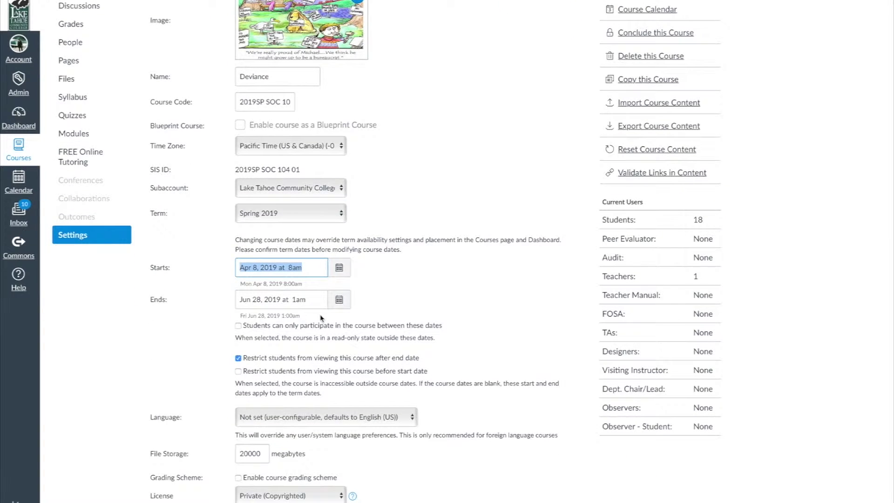
click(393, 284)
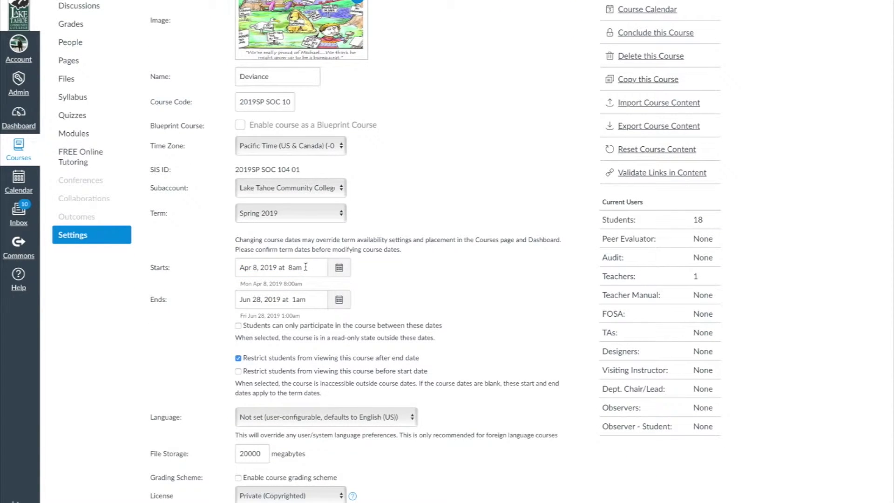
scroll(400, 287, down, 1)
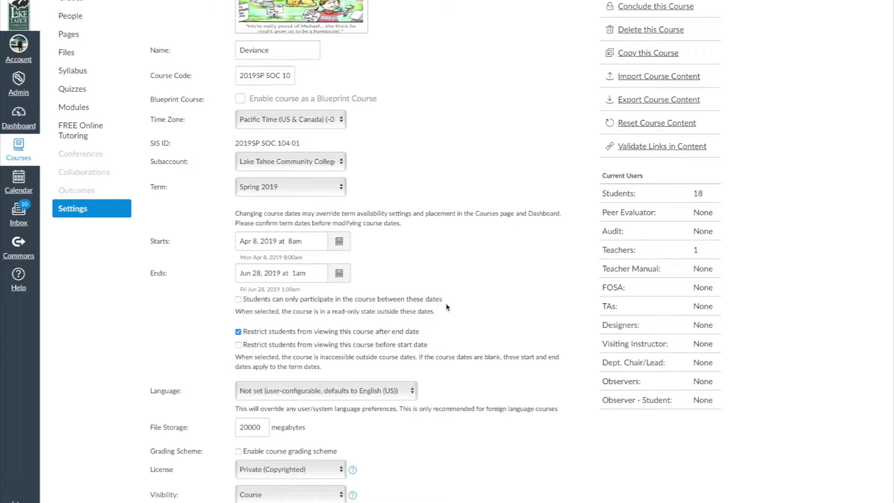
scroll(448, 307, up, 1)
scroll(448, 307, down, 1)
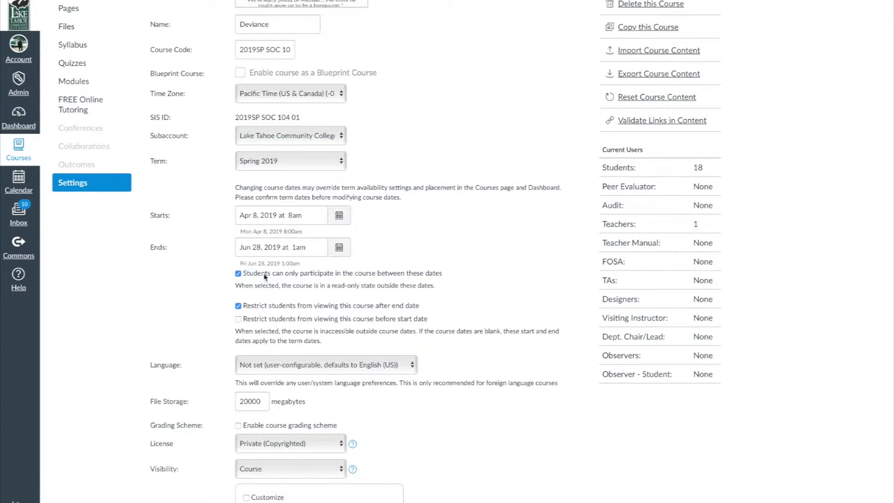
scroll(450, 272, down, 1)
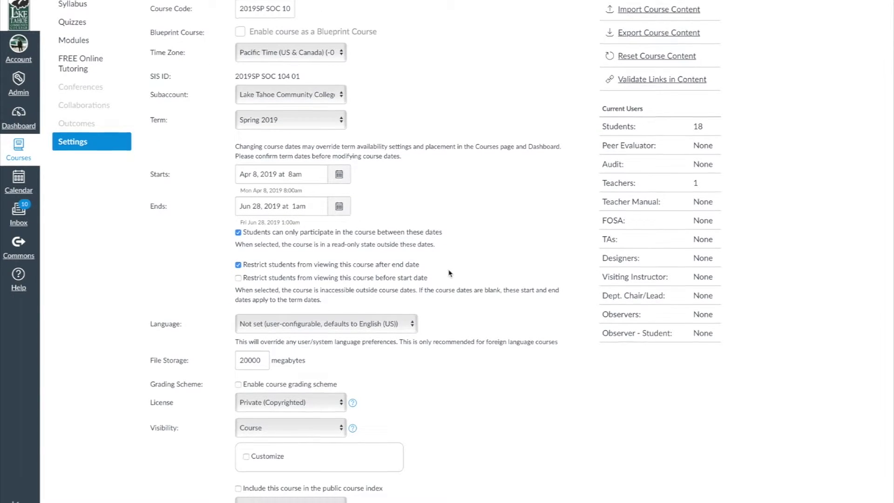
scroll(497, 257, down, 1)
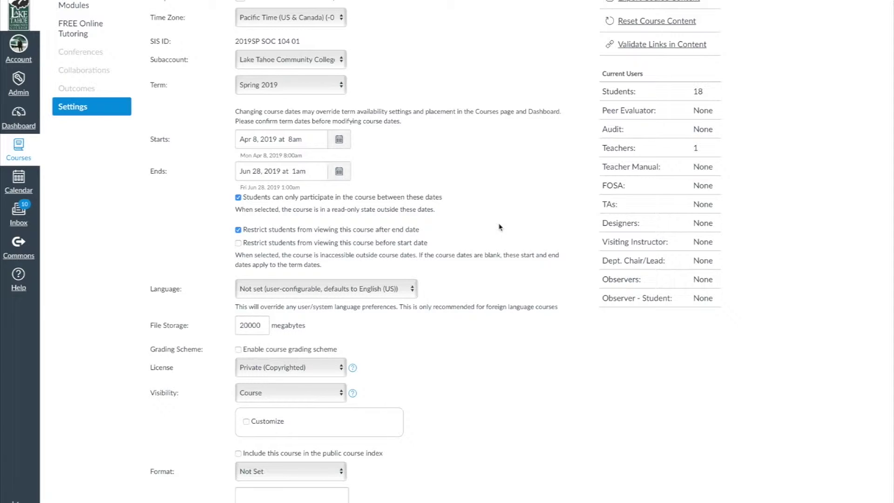
scroll(500, 227, down, 1)
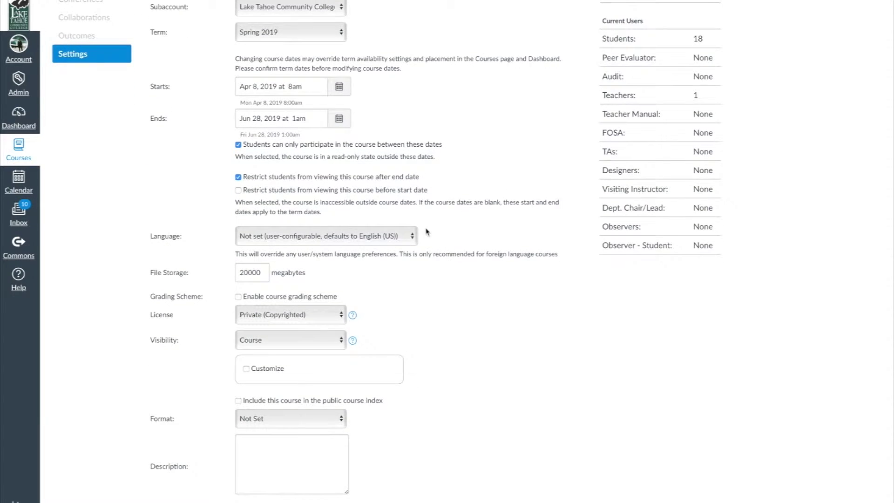
scroll(427, 232, down, 1)
scroll(426, 232, down, 1)
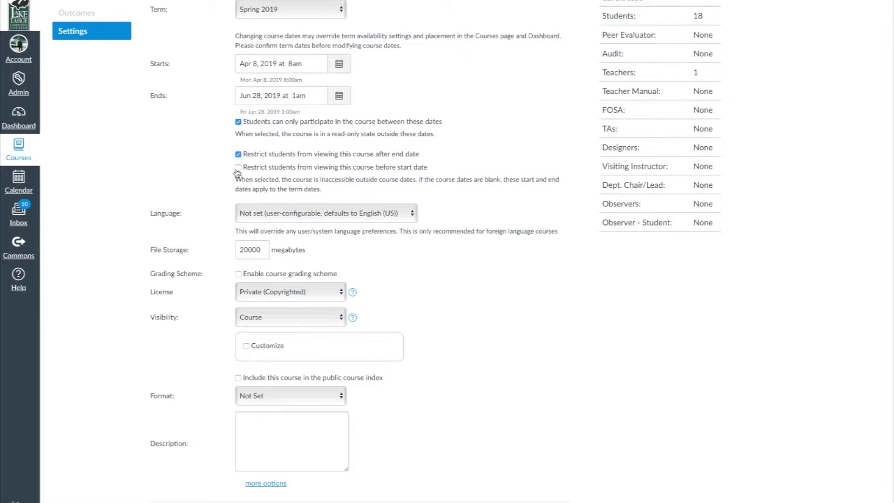
scroll(483, 170, down, 1)
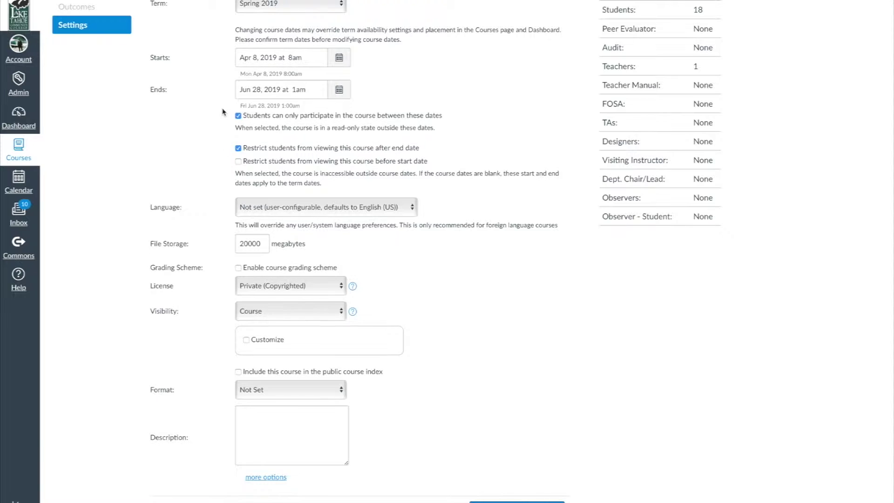
scroll(225, 114, up, 3)
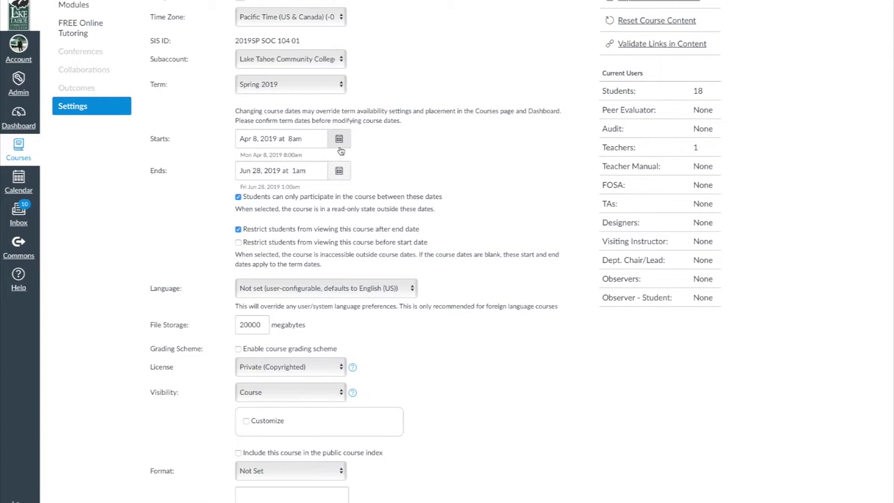
Limit student participation to the Apr 8–Jun 28, 2019 course dates and update the course details.
drag(314, 140, 215, 138)
key(ctrl+c)
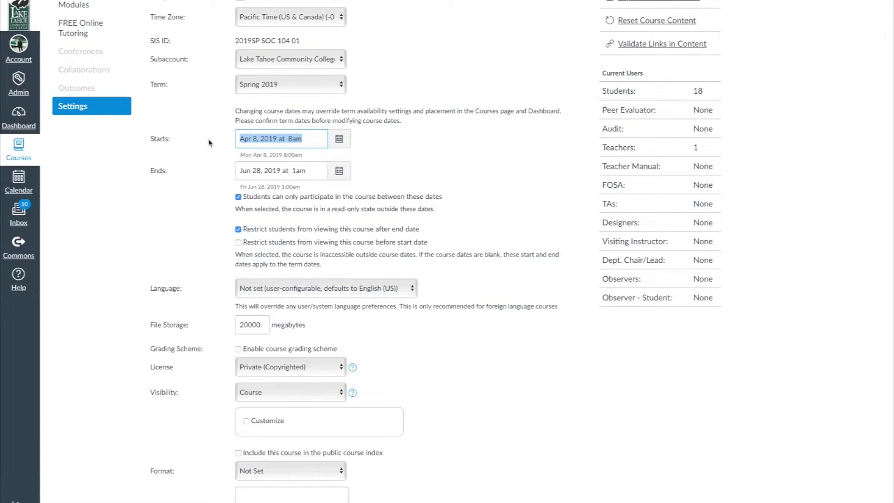
click(488, 177)
scroll(489, 245, down, 3)
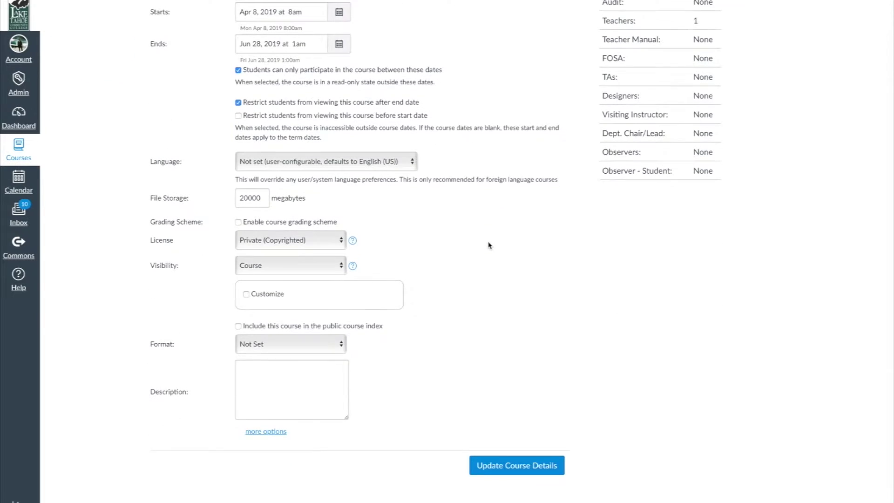
scroll(489, 245, up, 7)
scroll(489, 246, up, 1)
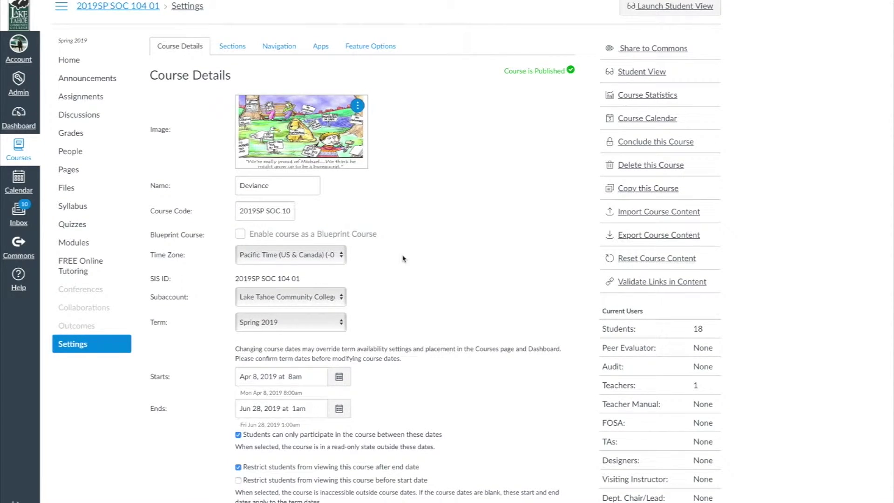
scroll(421, 334, down, 1)
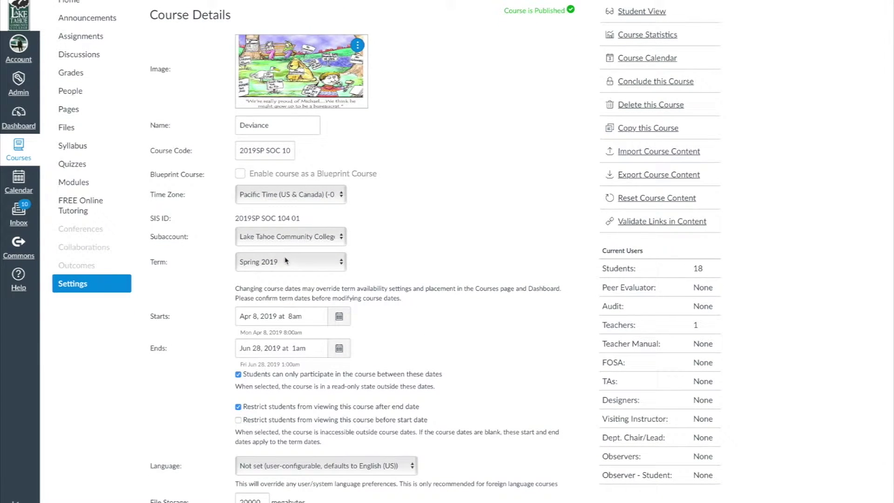
scroll(323, 275, up, 1)
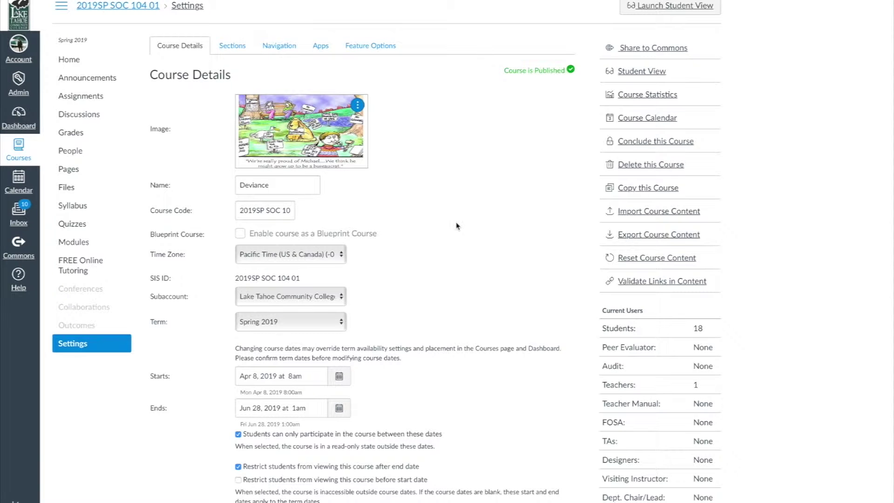
scroll(463, 228, down, 1)
scroll(463, 228, down, 7)
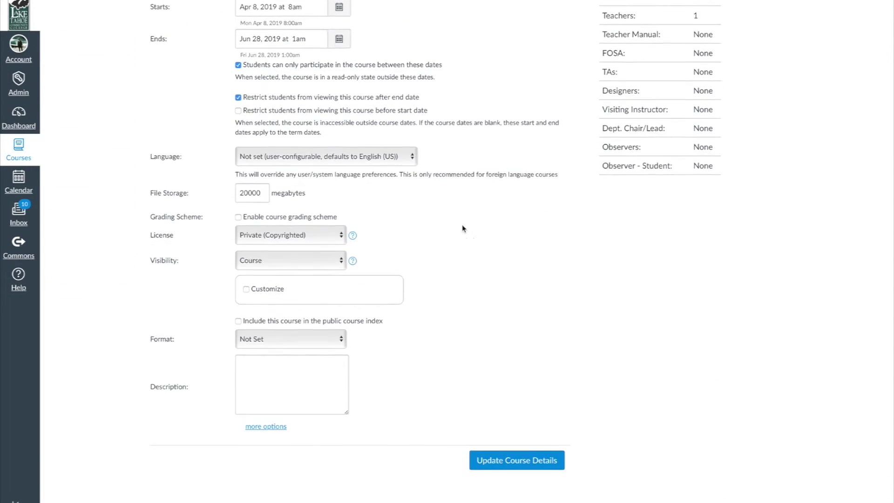
scroll(358, 125, up, 1)
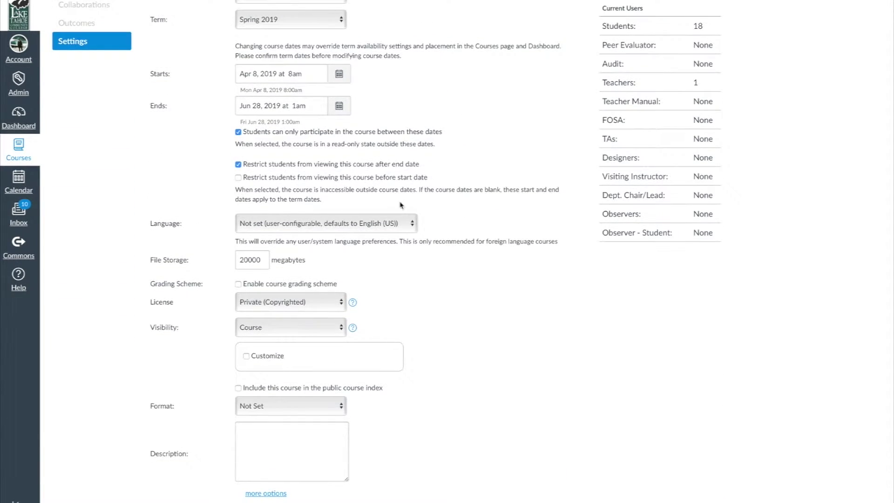
scroll(361, 173, down, 1)
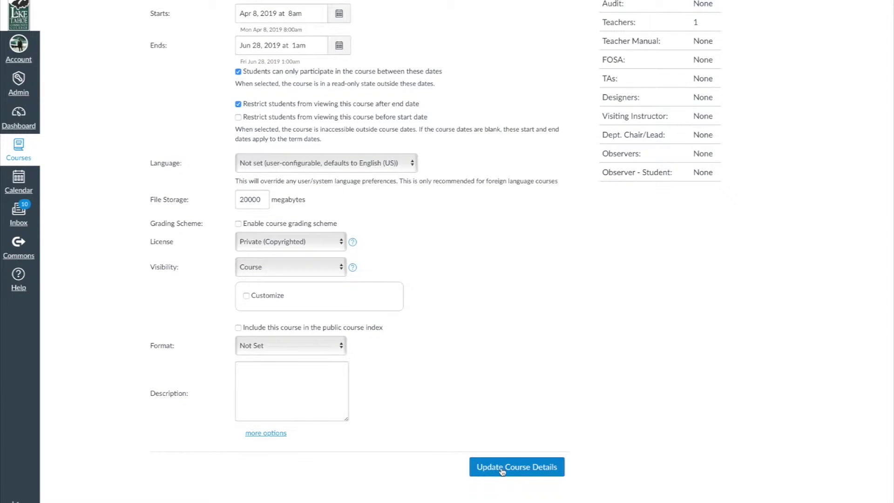
click(503, 471)
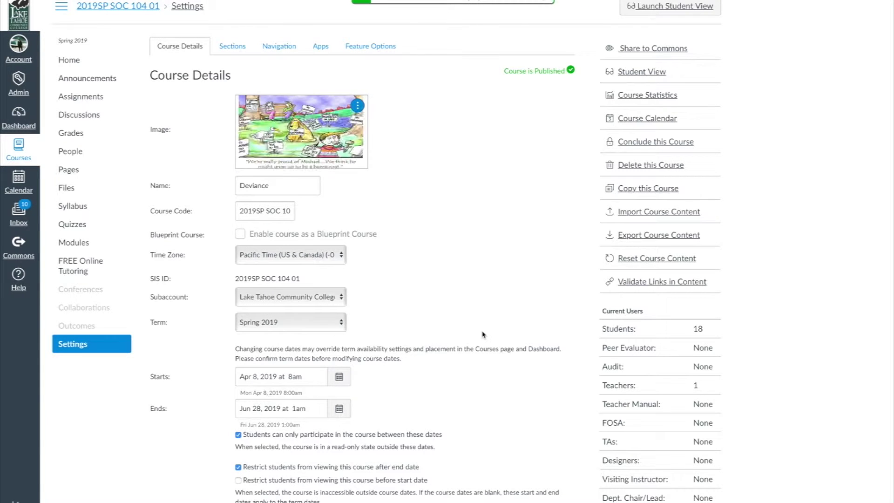
scroll(482, 334, down, 8)
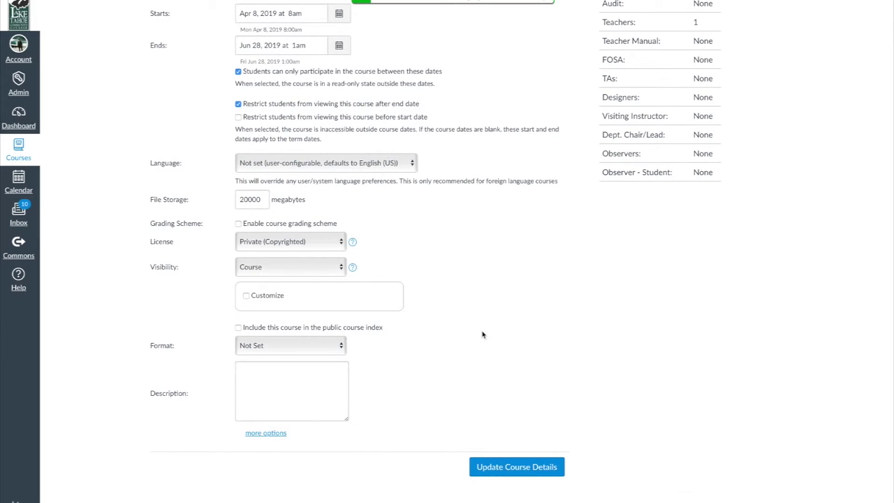
scroll(483, 334, up, 8)
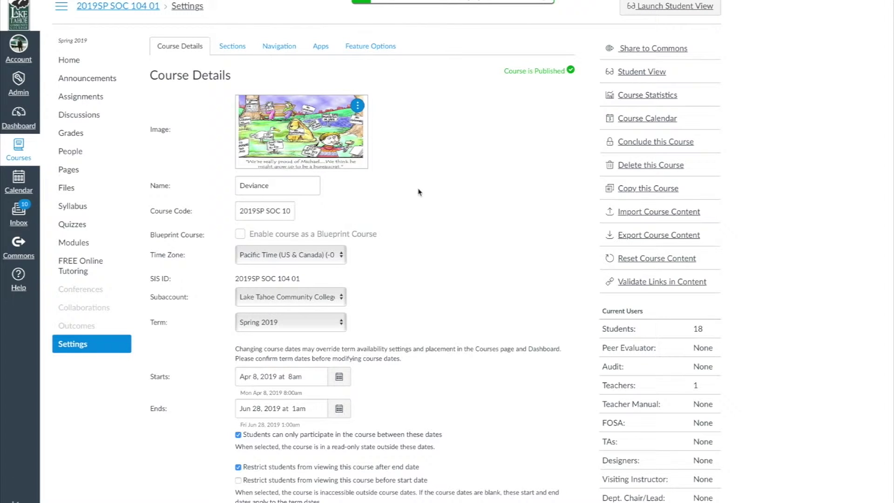
Open the Deviance section from the Sections list for editing.
click(224, 47)
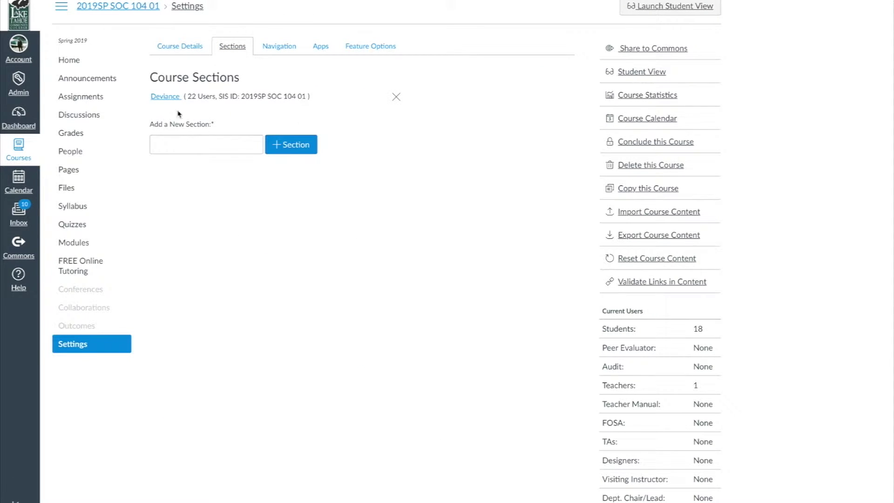
click(165, 97)
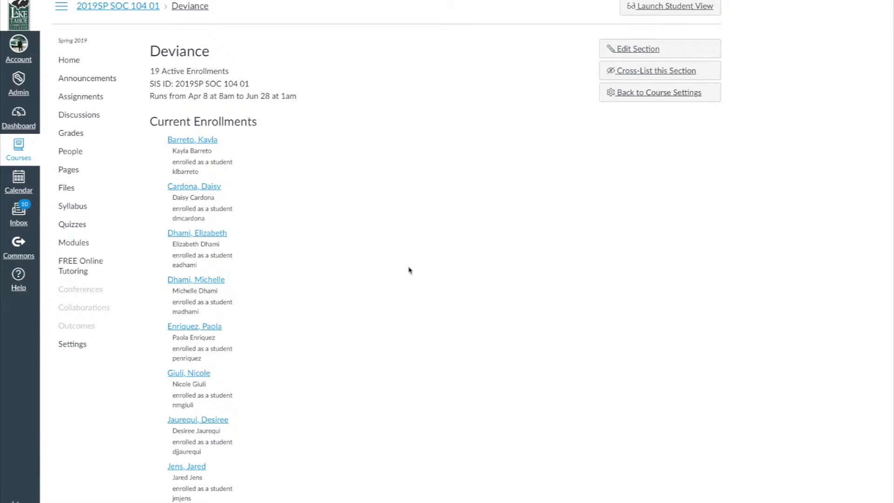
click(640, 50)
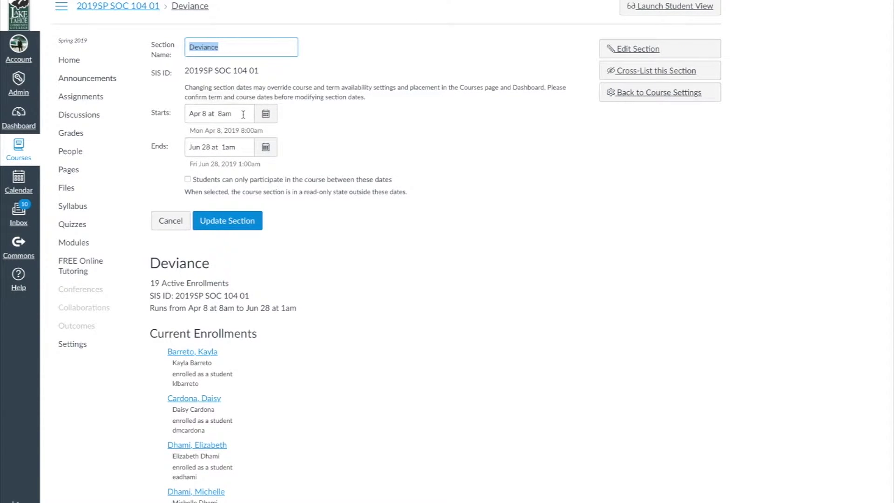
Confirm the Apr 8 start date, restrict participation to the section dates, and update the section.
click(193, 115)
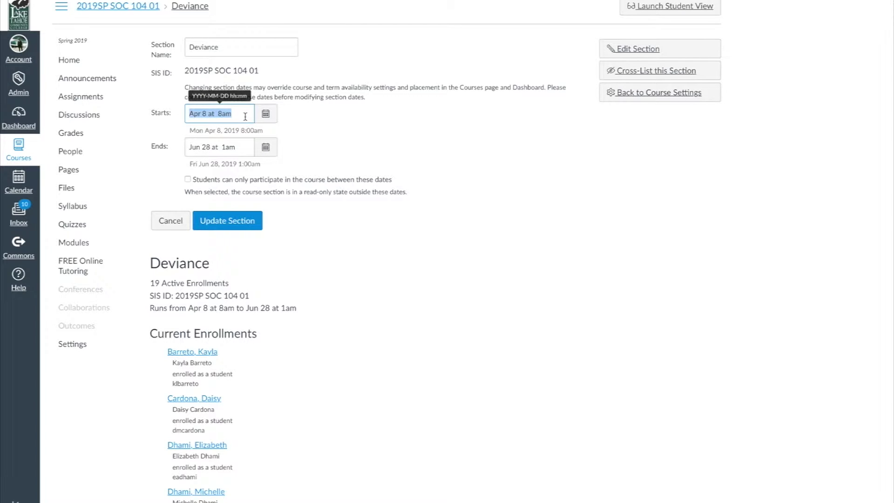
key(ctrl+v)
click(163, 113)
click(377, 149)
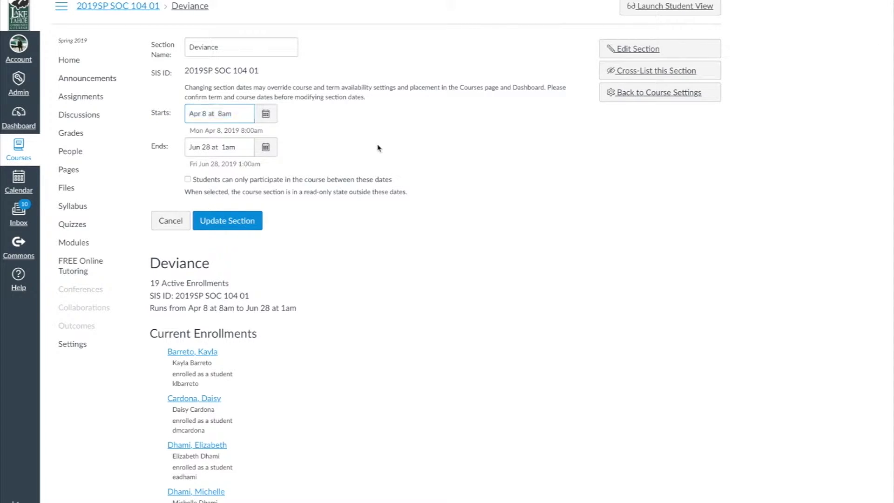
click(188, 179)
click(248, 222)
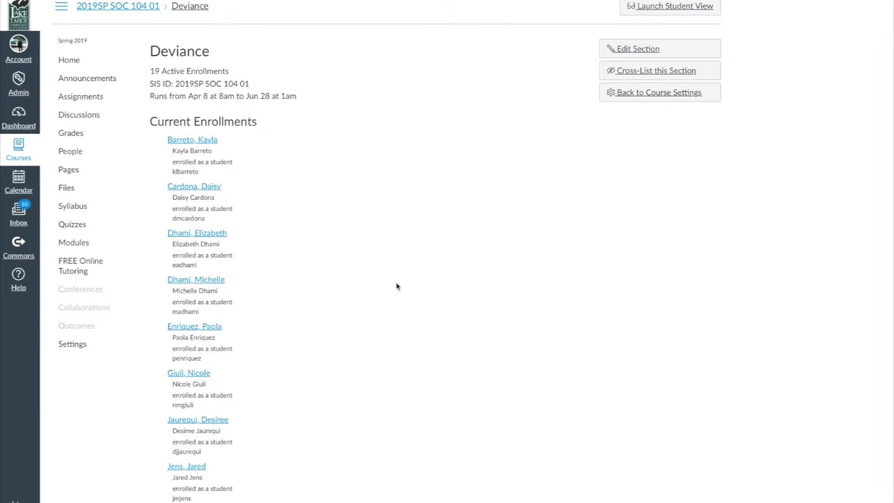
scroll(397, 286, down, 15)
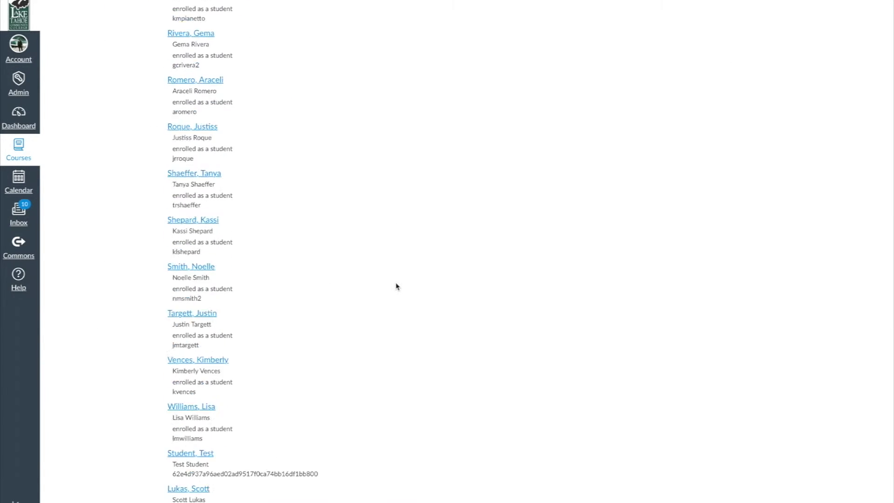
scroll(396, 286, up, 20)
scroll(397, 286, down, 1)
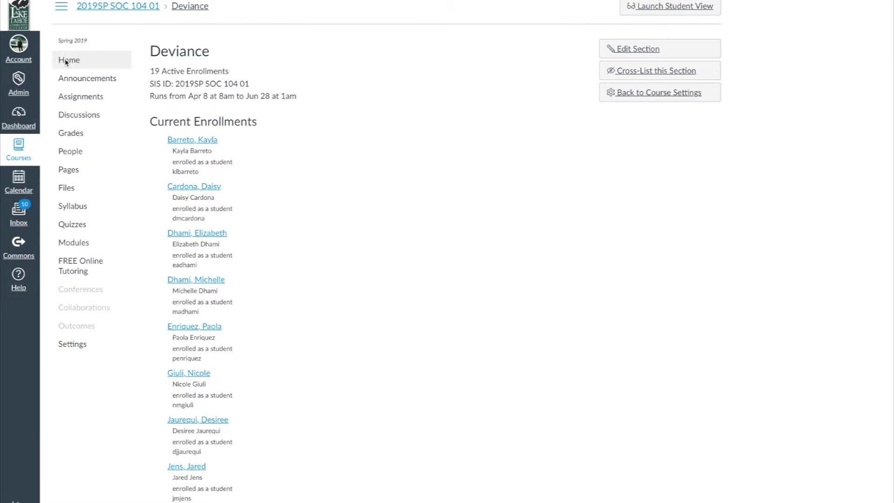
View the Syllabus home page in Student View, then return to the teacher view.
click(65, 61)
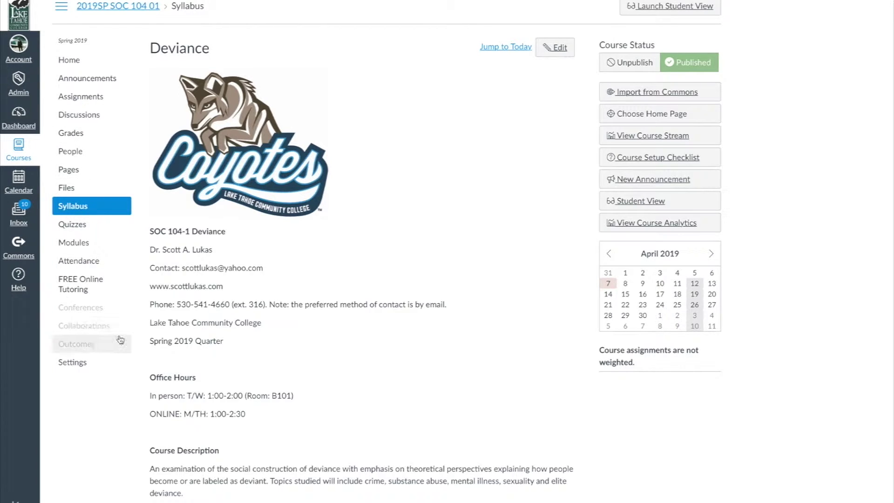
click(683, 6)
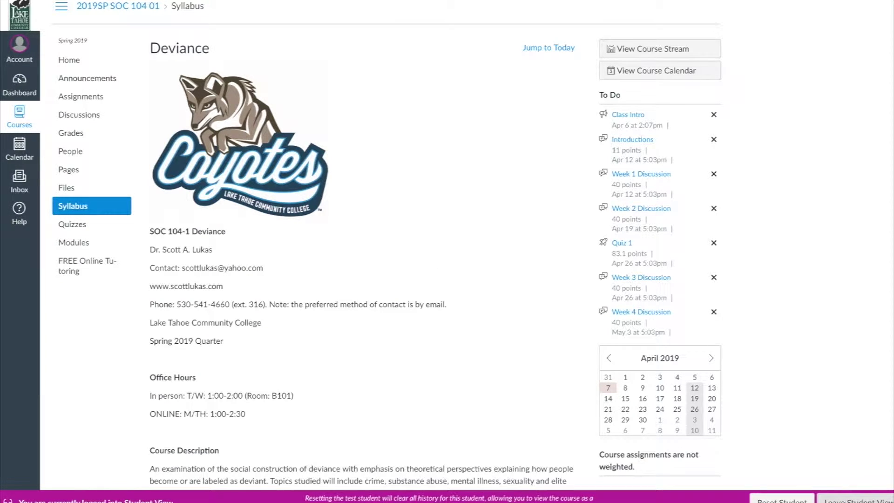
click(855, 499)
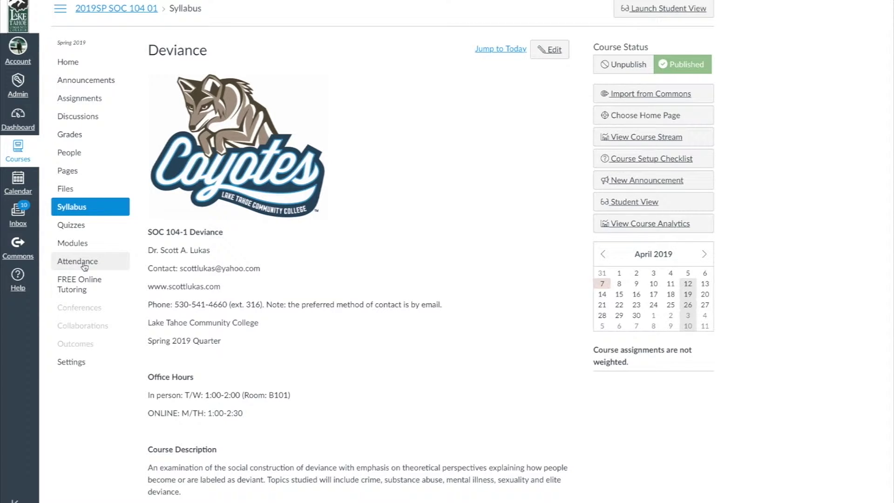
Bring up the Navigation tab in the course Settings.
click(72, 366)
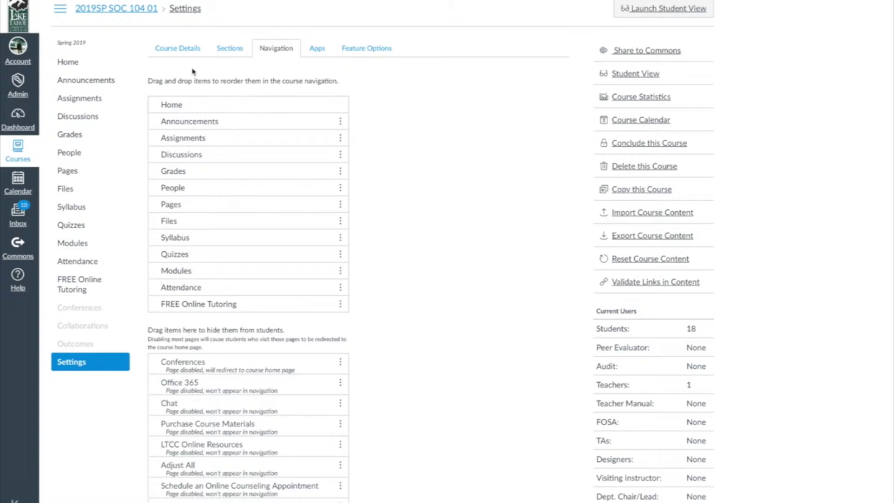
click(228, 49)
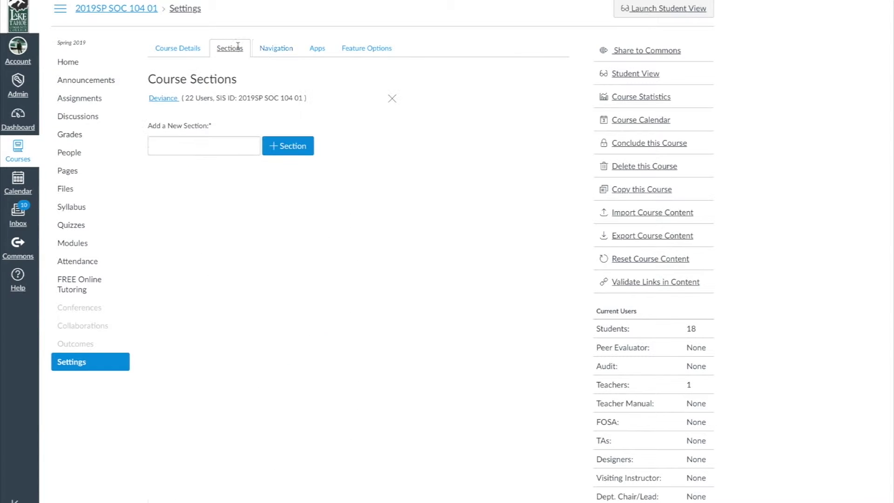
click(270, 51)
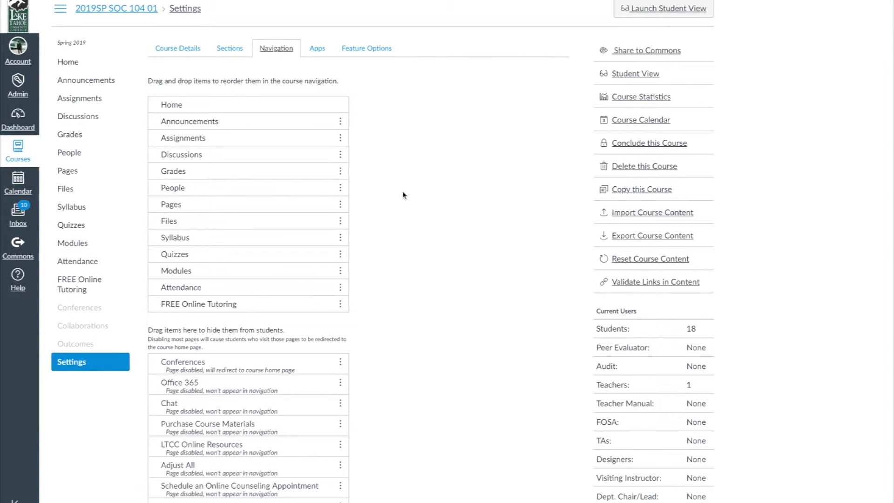
scroll(403, 195, down, 7)
scroll(403, 195, up, 8)
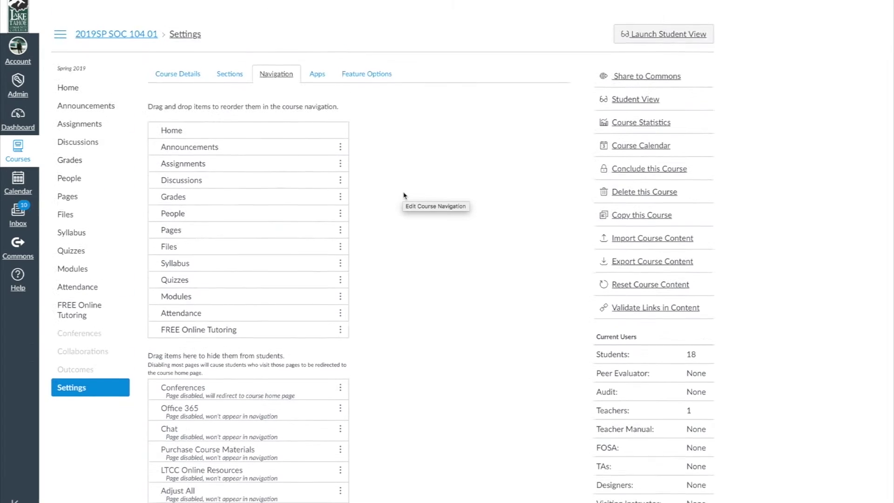
scroll(404, 195, down, 1)
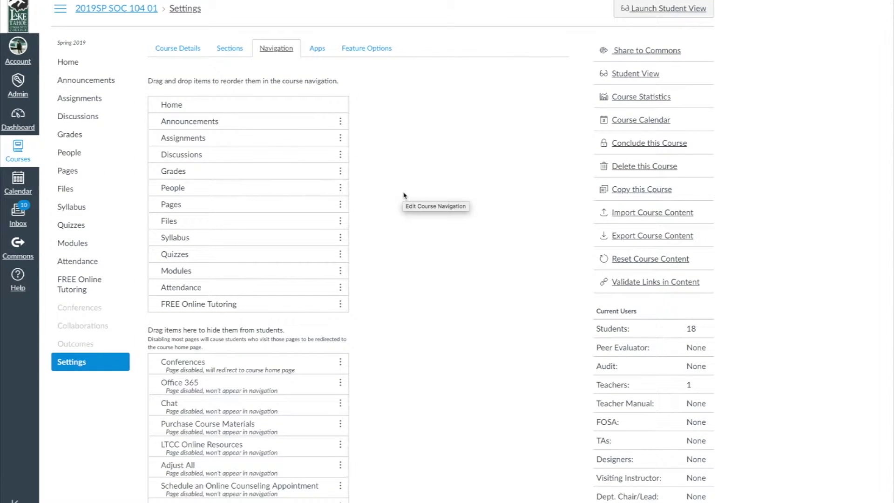
scroll(404, 195, down, 3)
scroll(404, 194, up, 4)
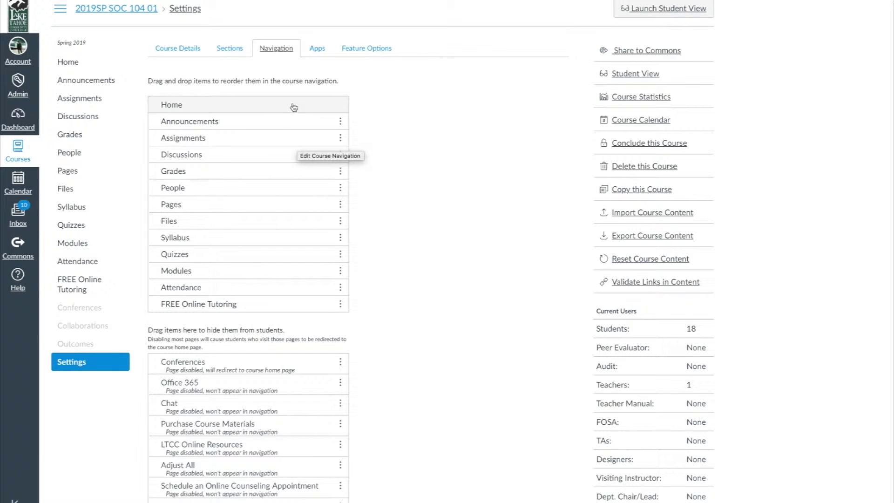
scroll(243, 161, down, 3)
scroll(244, 160, down, 3)
scroll(298, 279, down, 2)
scroll(296, 281, up, 8)
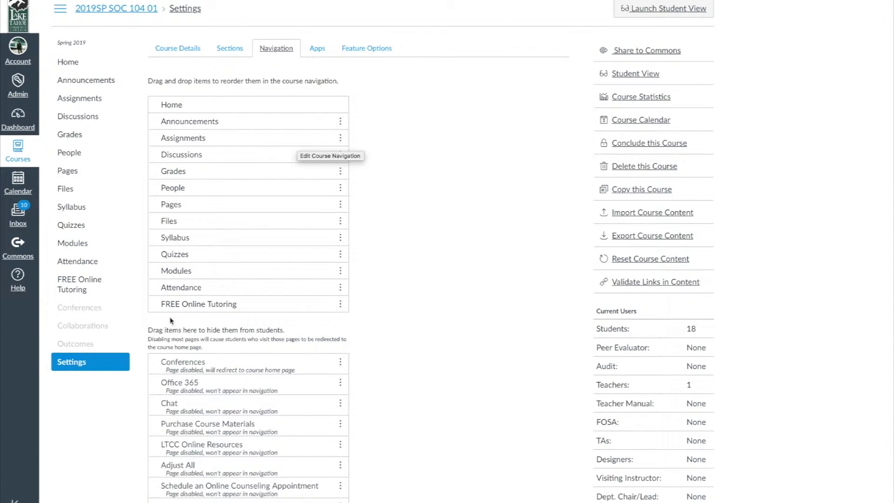
Move Attendance into the hidden navigation items and save.
drag(161, 287, 182, 356)
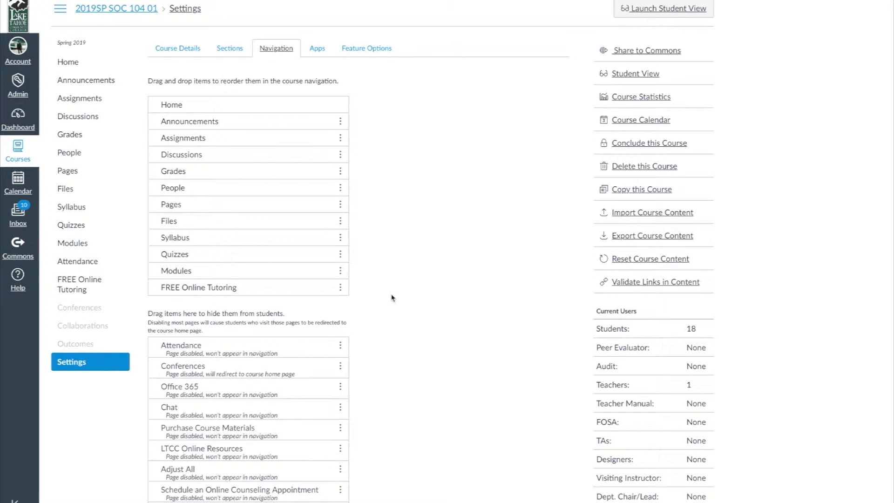
scroll(391, 298, down, 7)
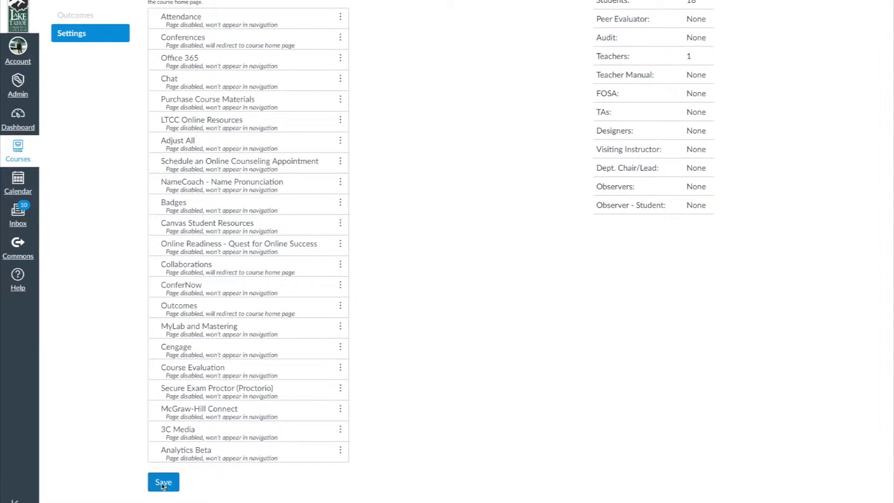
click(163, 482)
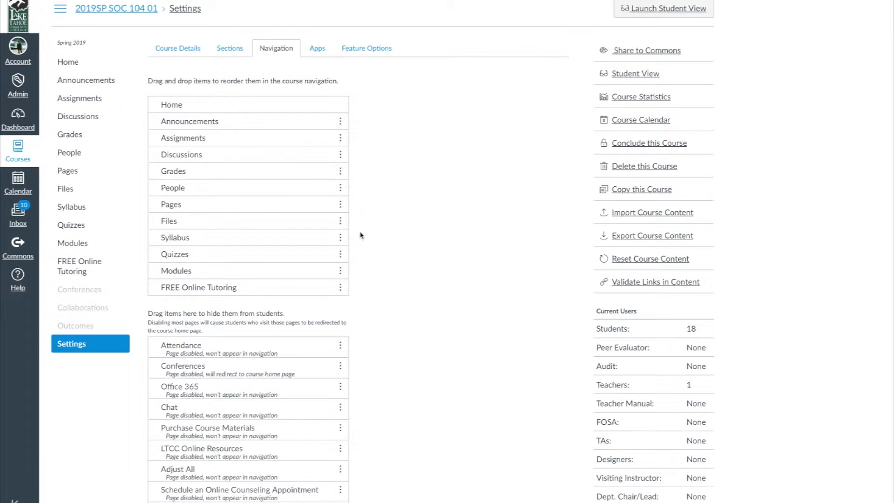
Go from the course home page to the Settings navigation list.
click(67, 63)
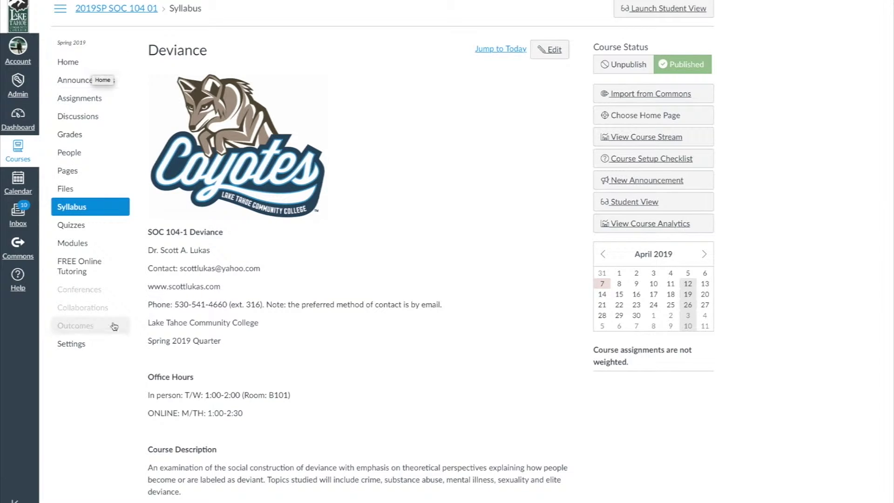
click(81, 348)
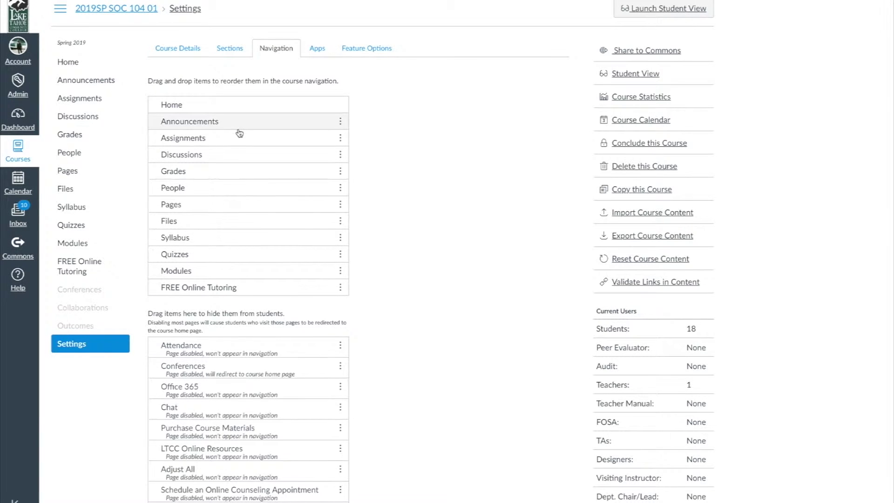
scroll(239, 134, down, 4)
scroll(254, 114, up, 3)
scroll(266, 233, down, 1)
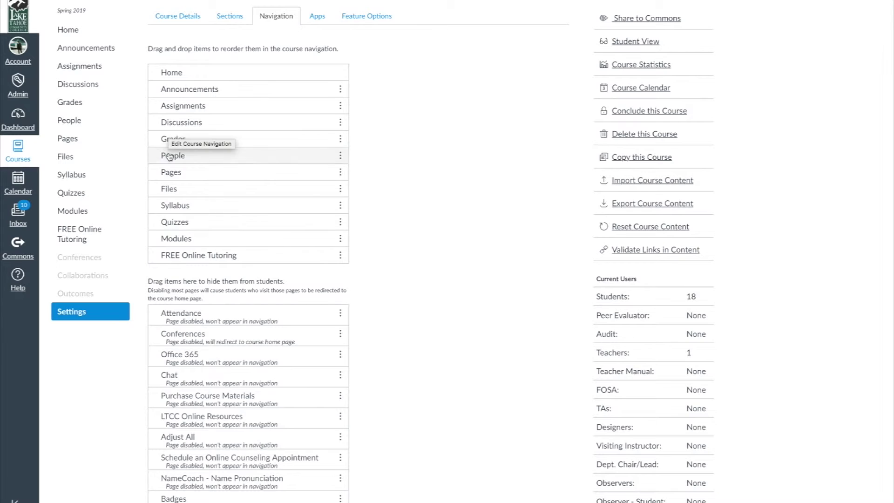
scroll(169, 156, up, 1)
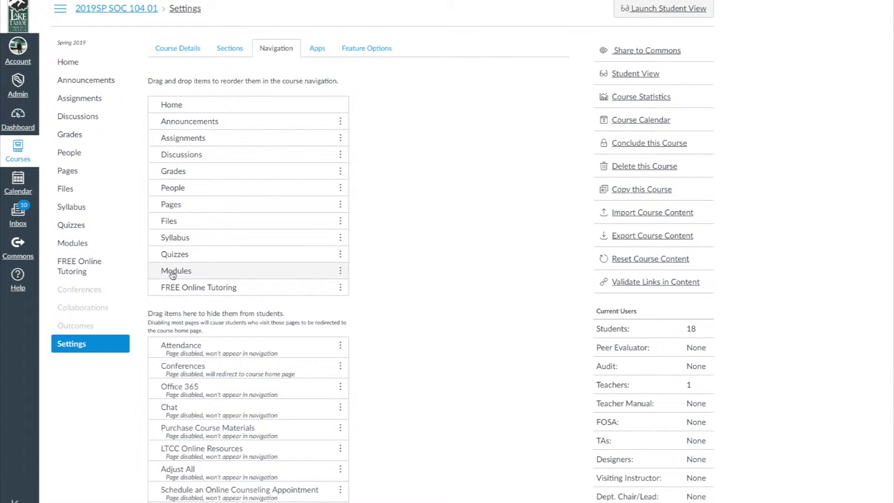
Place Modules directly below Home, save the order, and return to Home.
drag(172, 275, 194, 121)
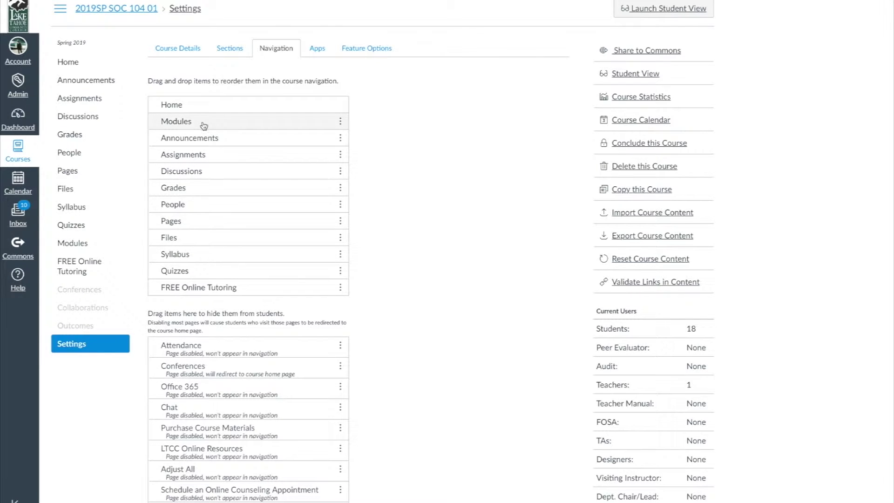
scroll(285, 208, down, 7)
scroll(461, 307, up, 8)
scroll(363, 229, down, 8)
scroll(261, 354, up, 1)
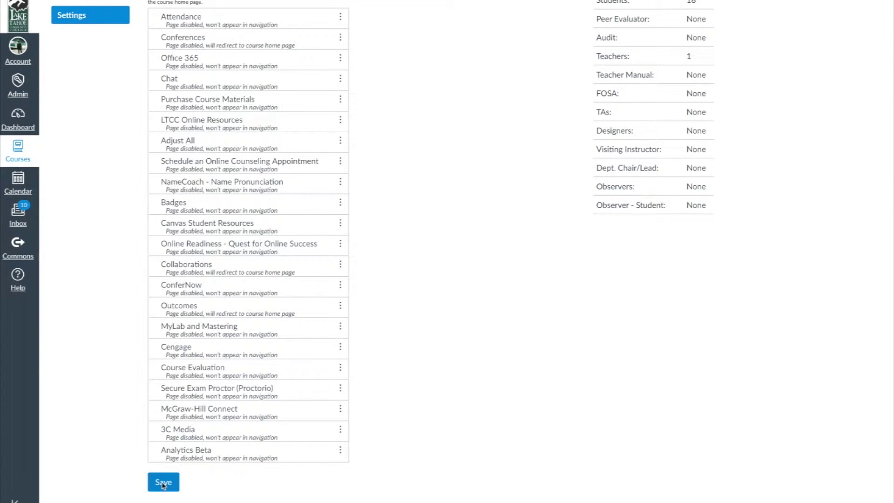
click(163, 483)
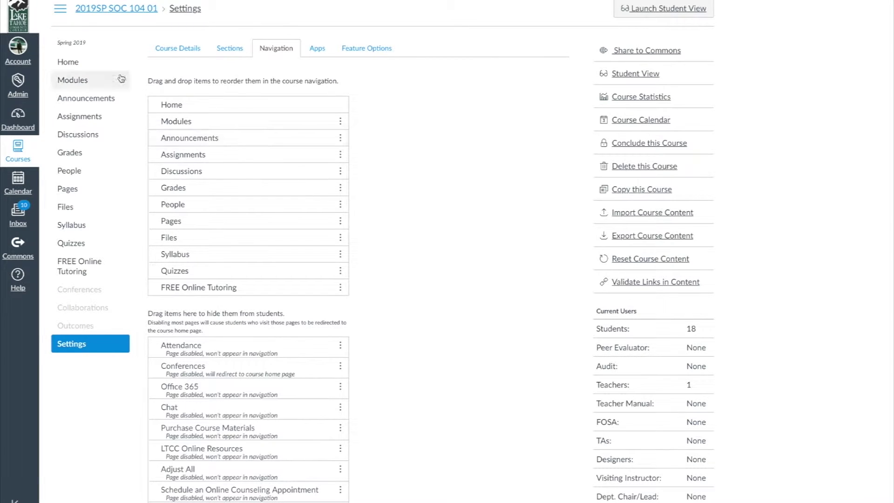
click(78, 68)
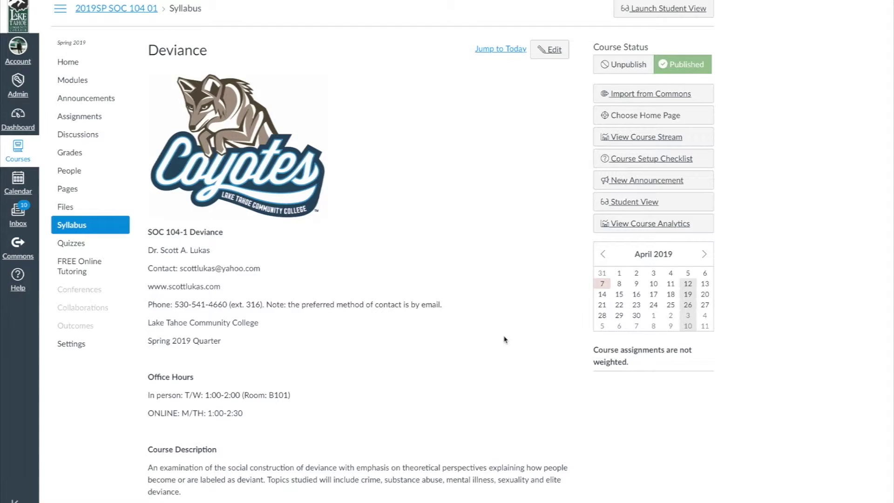
Scroll through the Deviance Syllabus page content.
scroll(432, 362, down, 15)
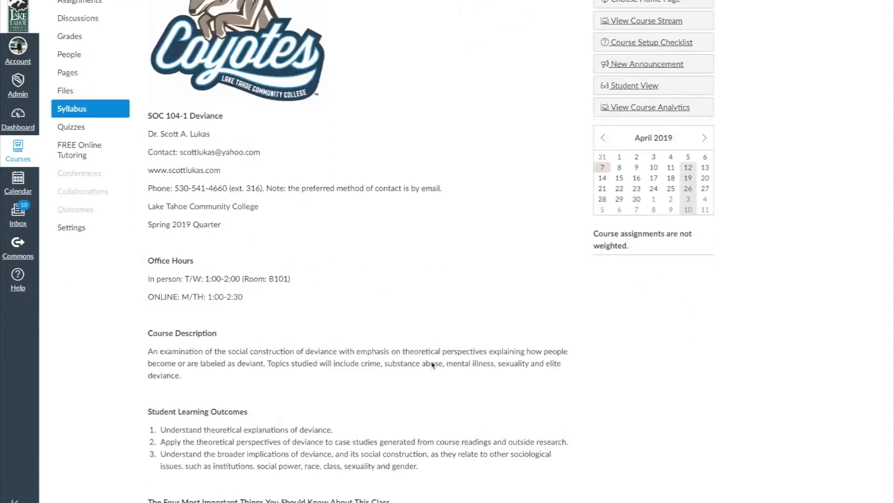
scroll(431, 362, down, 20)
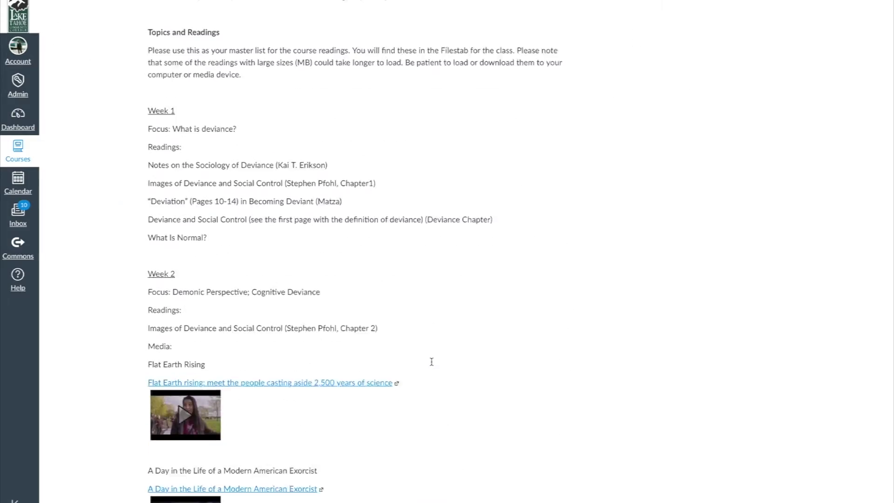
scroll(431, 363, down, 9)
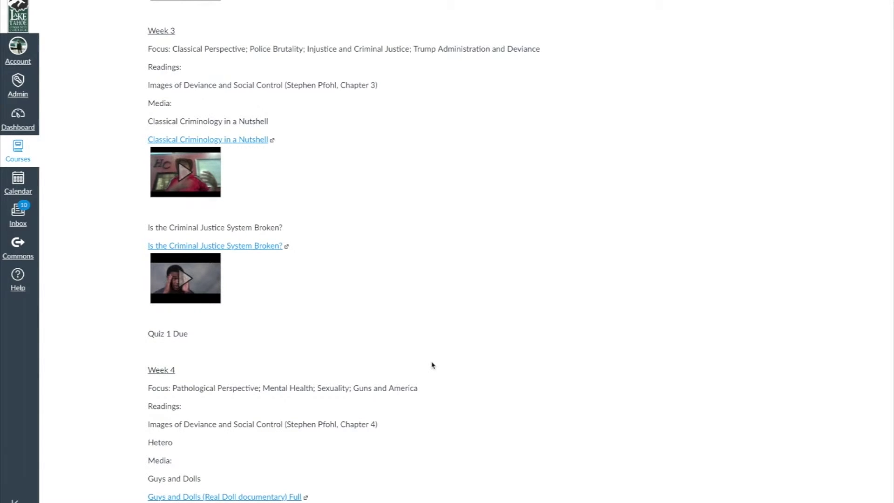
scroll(431, 365, down, 15)
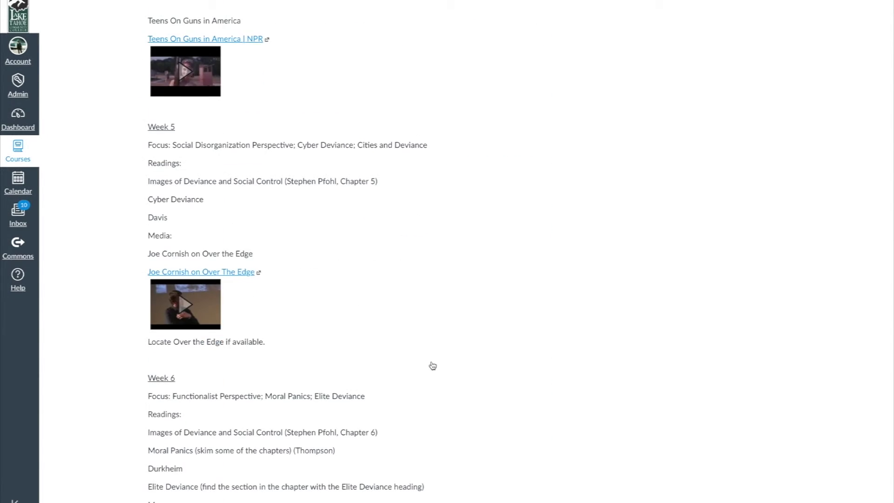
scroll(432, 365, down, 1)
scroll(432, 365, up, 10)
scroll(432, 365, up, 7)
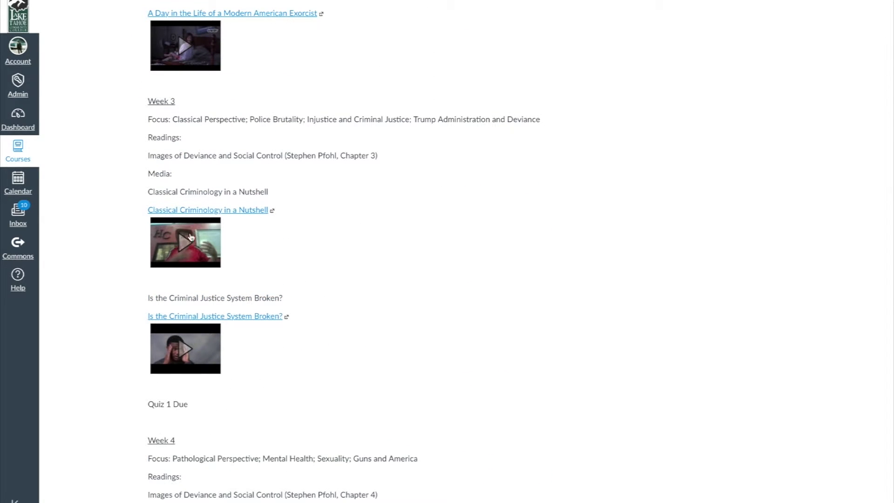
scroll(190, 256, down, 3)
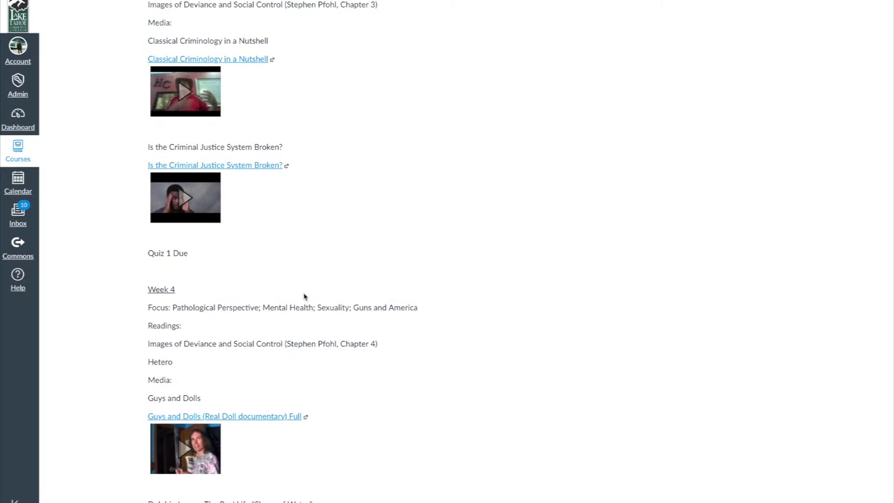
Play and pause the 'Is the Criminal Justice System Broken?' video, then go to Settings.
click(185, 200)
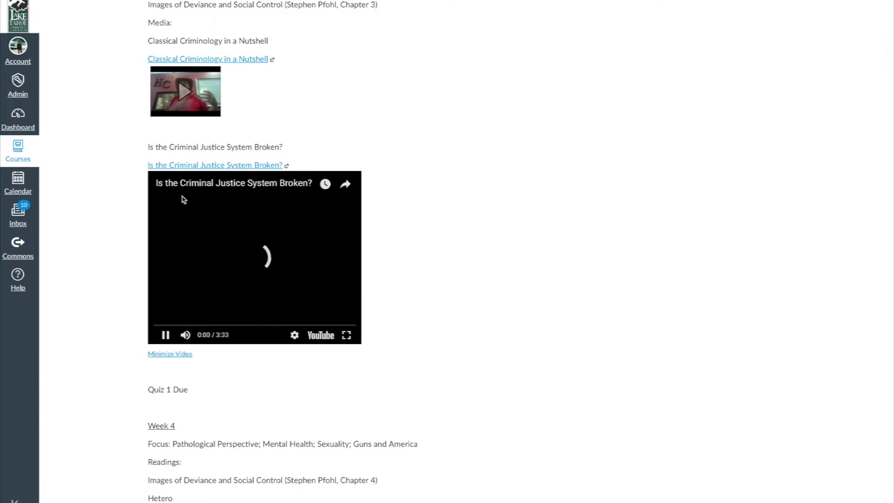
click(166, 336)
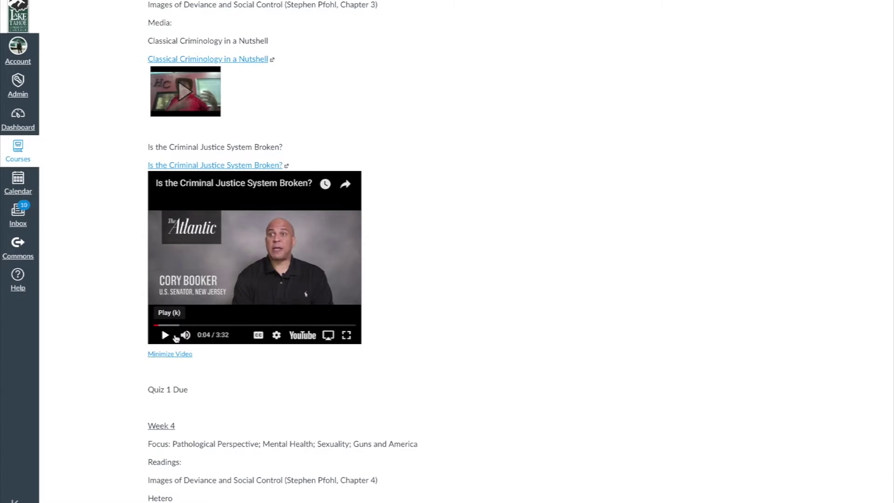
scroll(497, 335, up, 20)
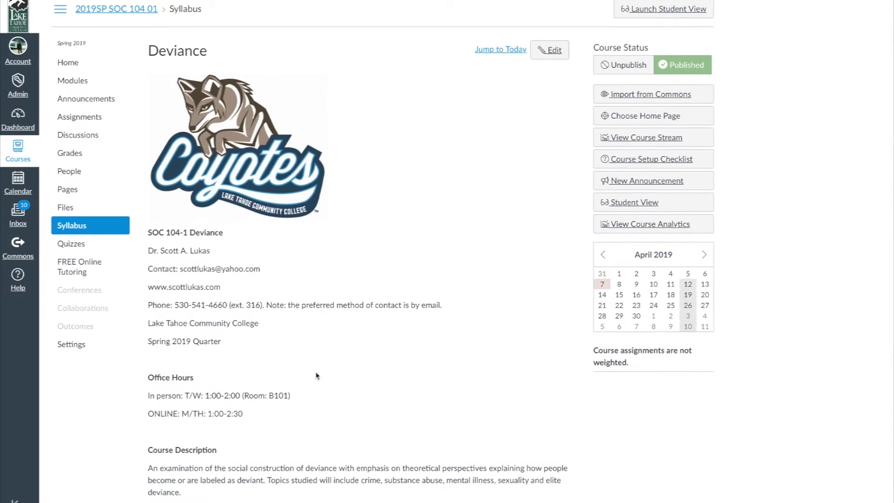
click(75, 345)
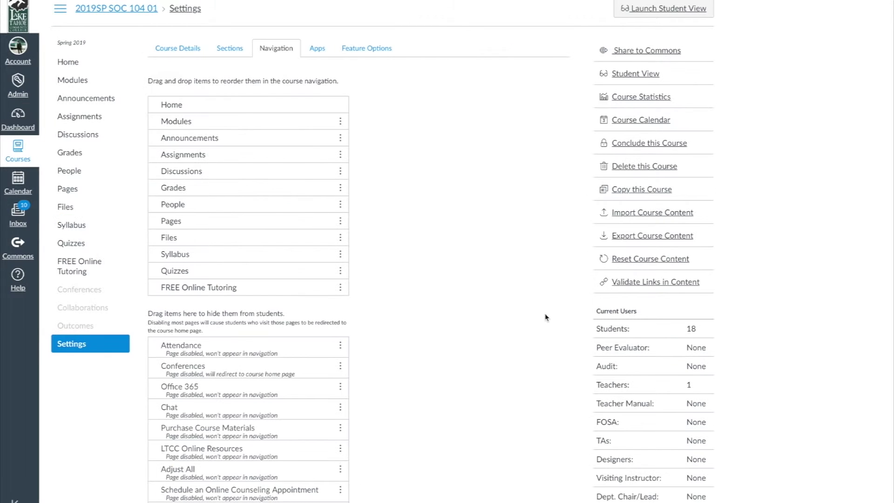
Run Validate Links in Content, reviewing 5 broken links in Technology and Instructor Biography.
click(683, 283)
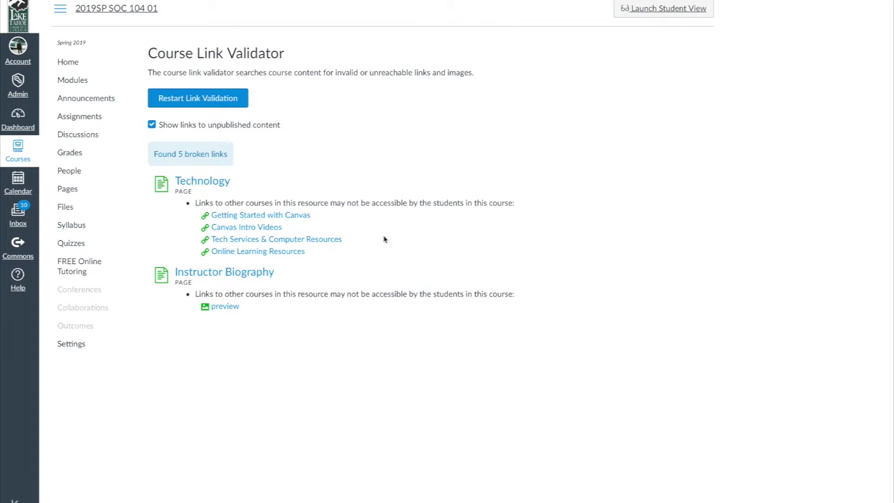
click(69, 345)
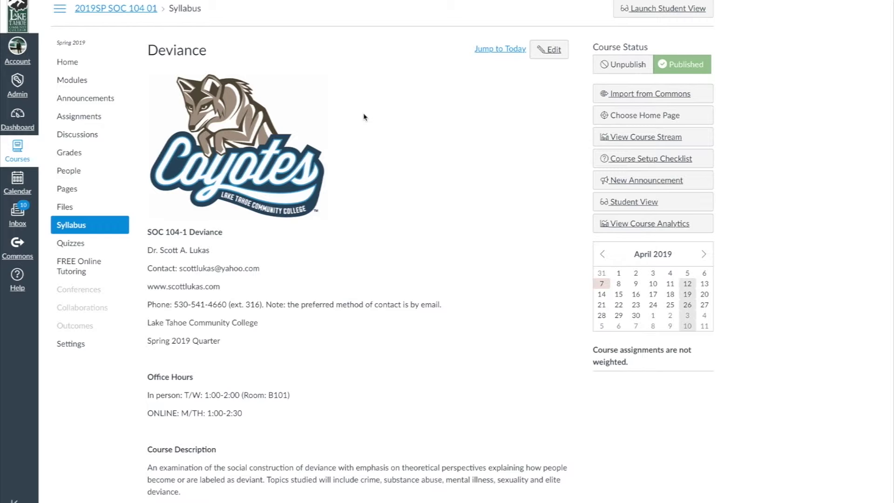
Turn on Enable course grading scheme in Course Details.
click(68, 344)
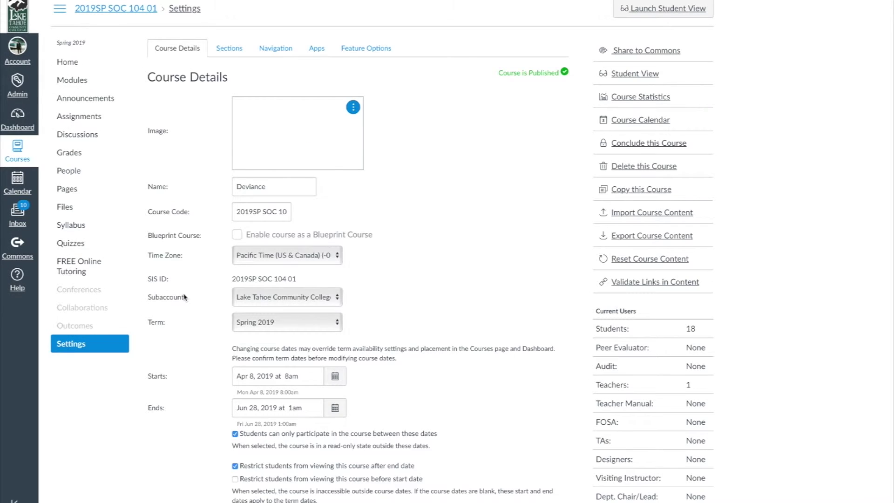
scroll(439, 206, down, 6)
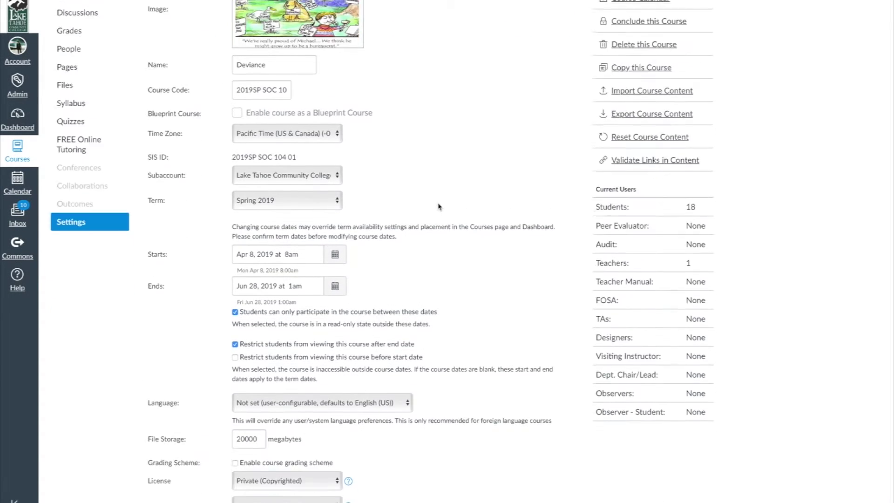
scroll(439, 206, down, 2)
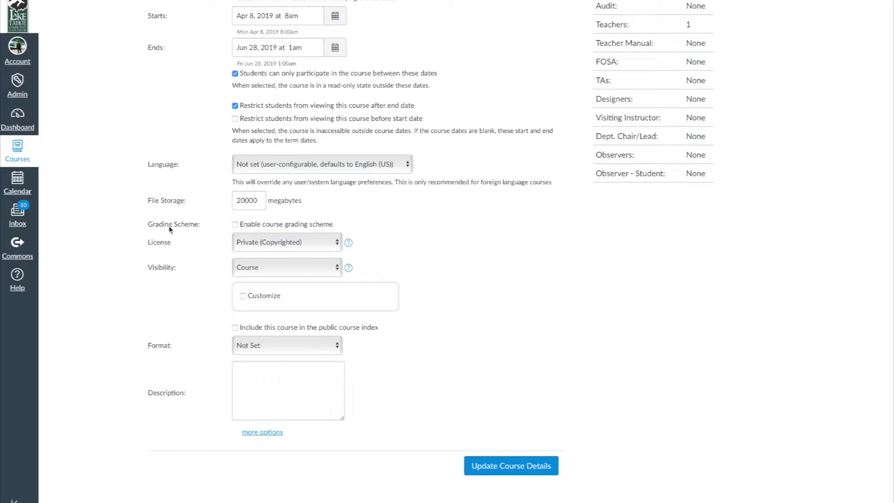
click(235, 226)
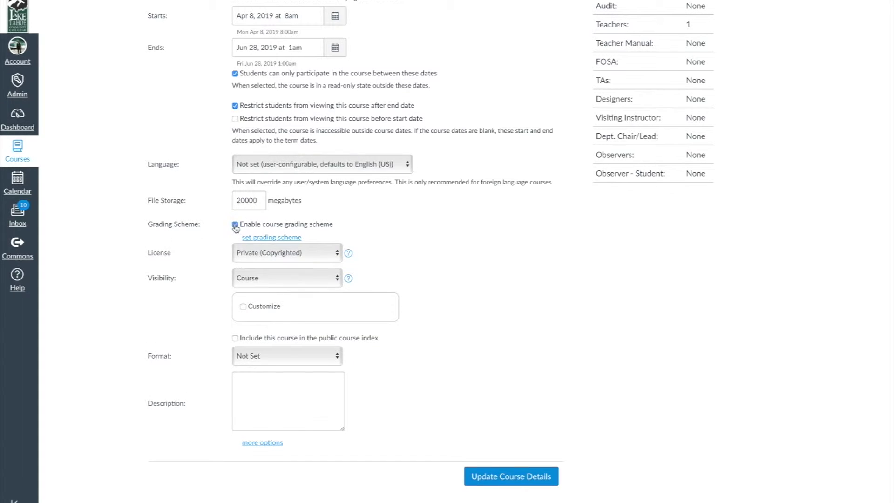
Choose the General LTCC Grading Scale as the course grading standard, then go to Grades.
click(264, 238)
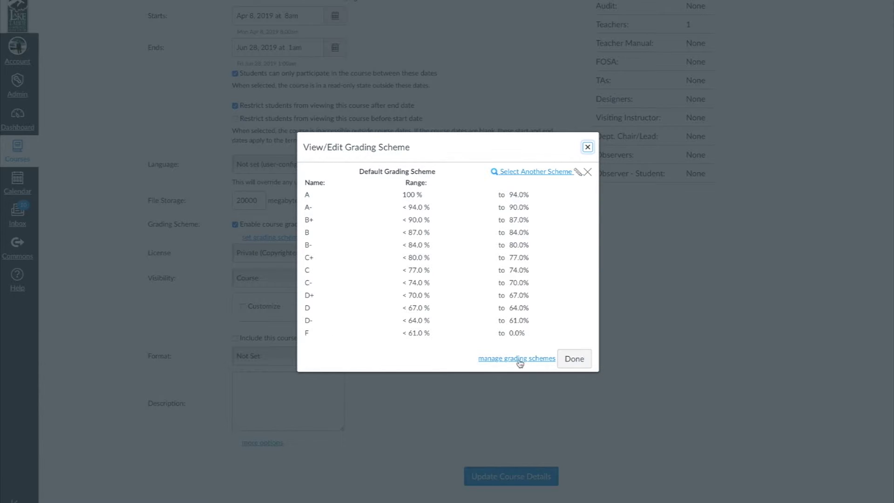
click(543, 175)
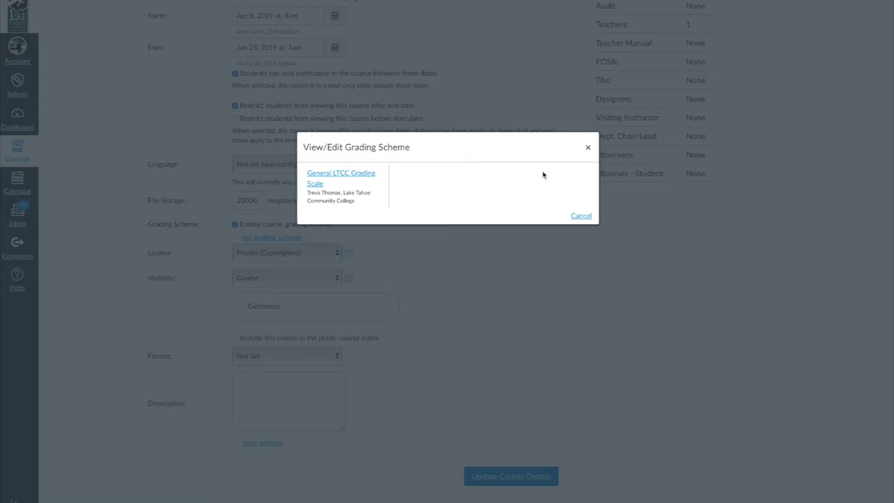
click(341, 177)
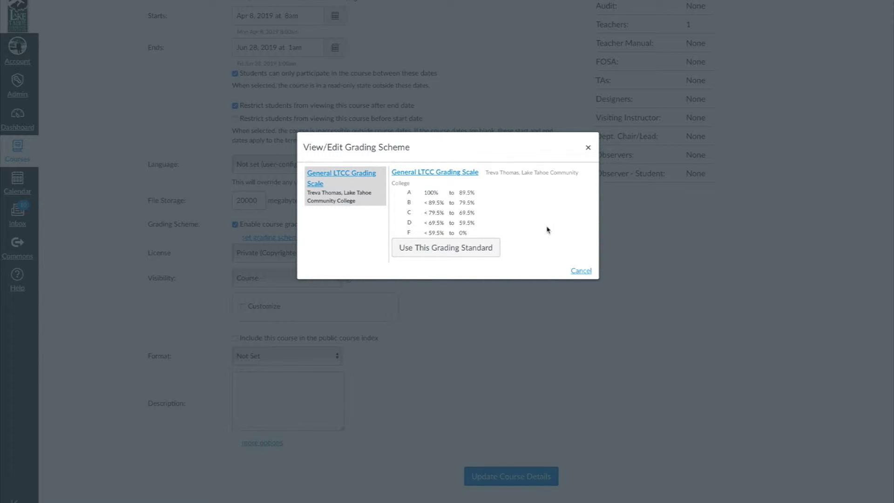
click(478, 254)
click(572, 275)
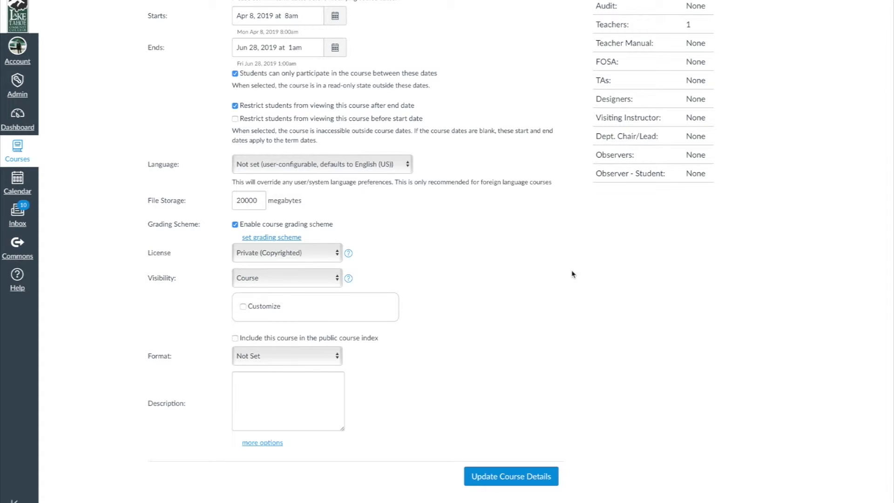
scroll(574, 242, up, 3)
scroll(488, 233, down, 2)
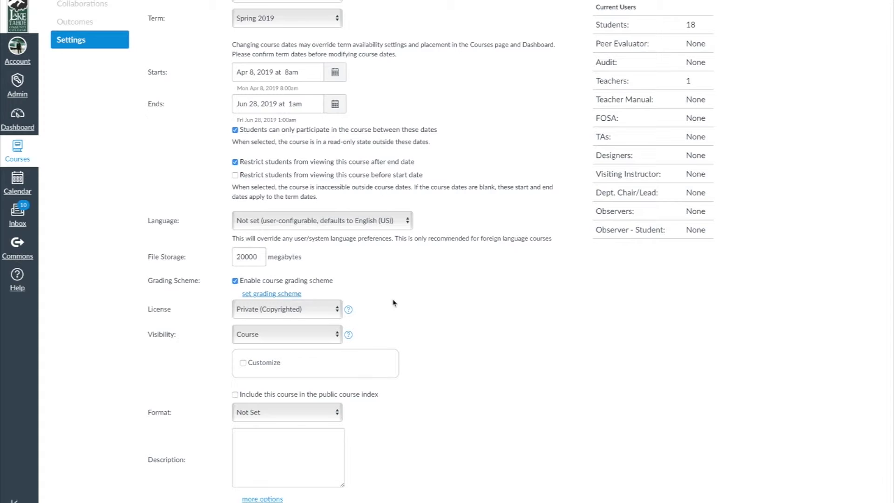
scroll(403, 302, down, 2)
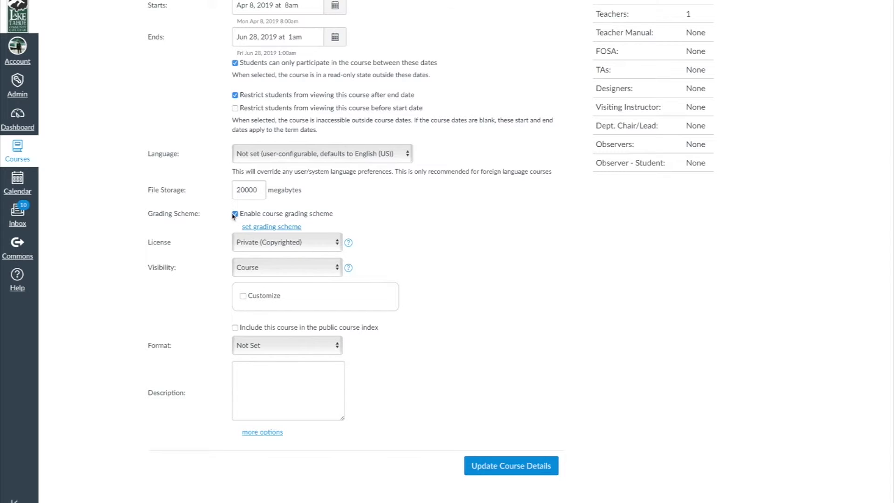
scroll(516, 277, up, 10)
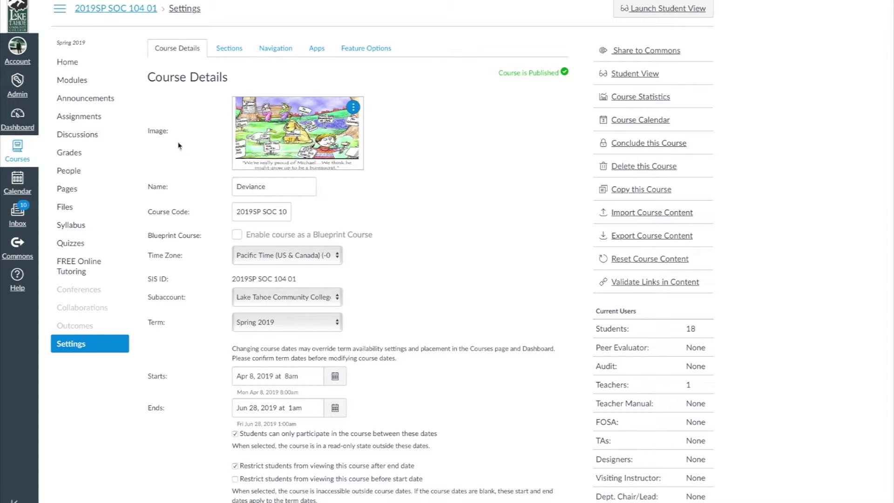
click(71, 155)
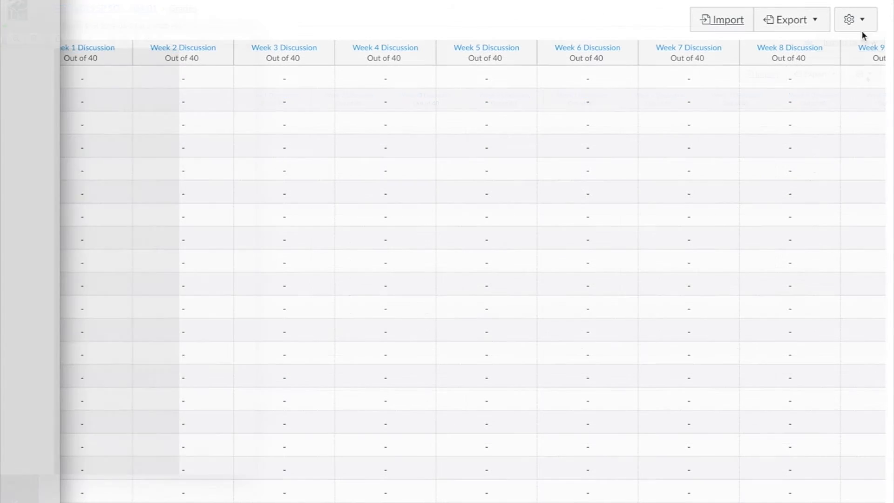
Turn on Treat Ungraded as 0 from the gradebook's settings menu.
click(862, 23)
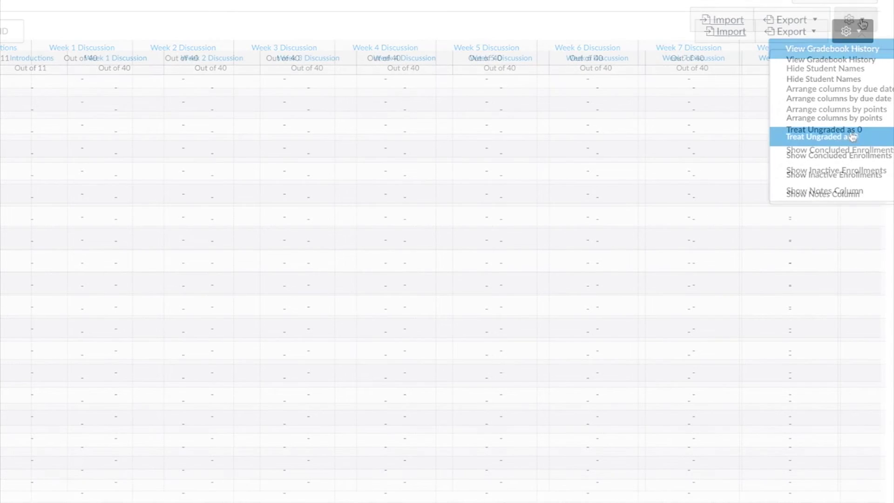
click(841, 141)
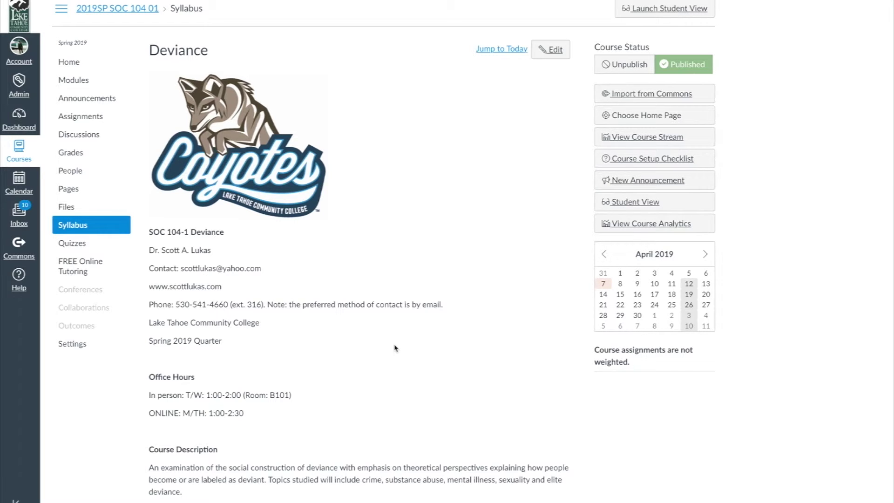
scroll(381, 335, down, 5)
scroll(365, 312, up, 4)
scroll(365, 312, up, 1)
click(639, 117)
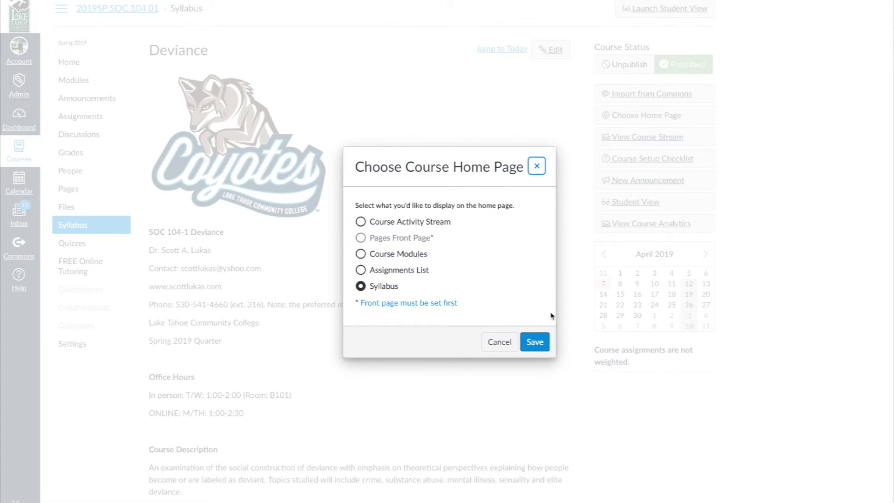
click(501, 343)
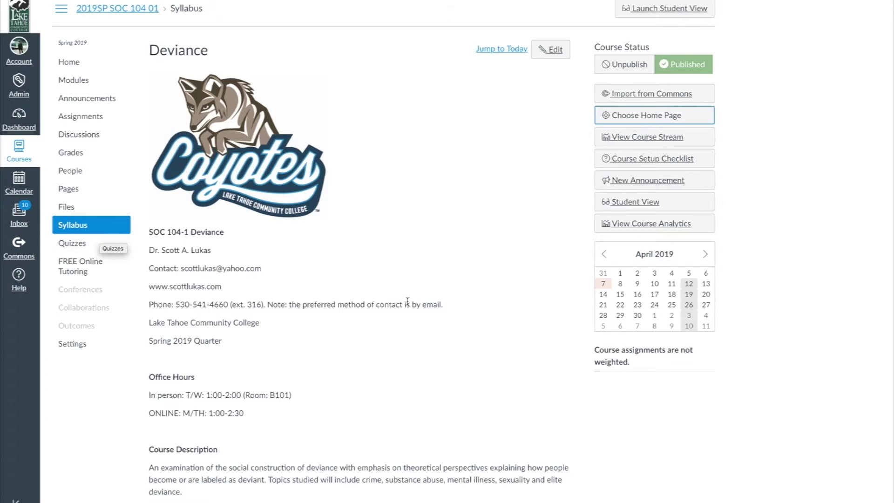
scroll(412, 300, down, 15)
scroll(412, 301, down, 3)
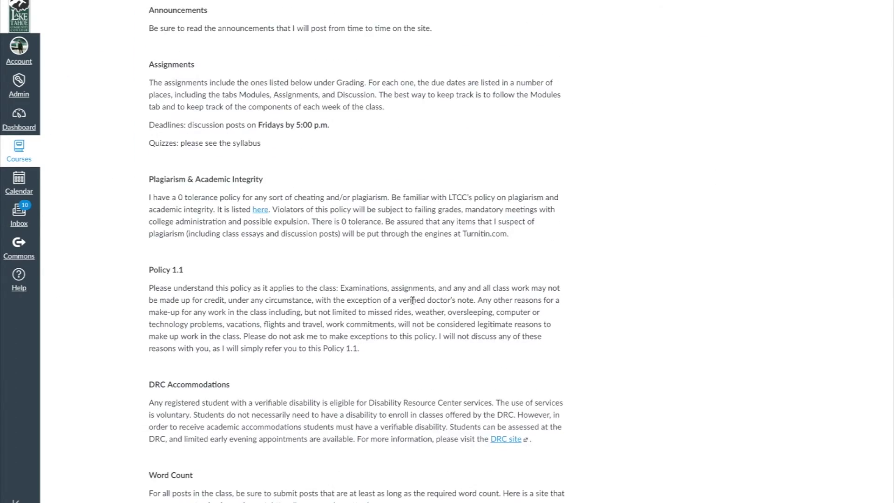
scroll(412, 300, up, 2)
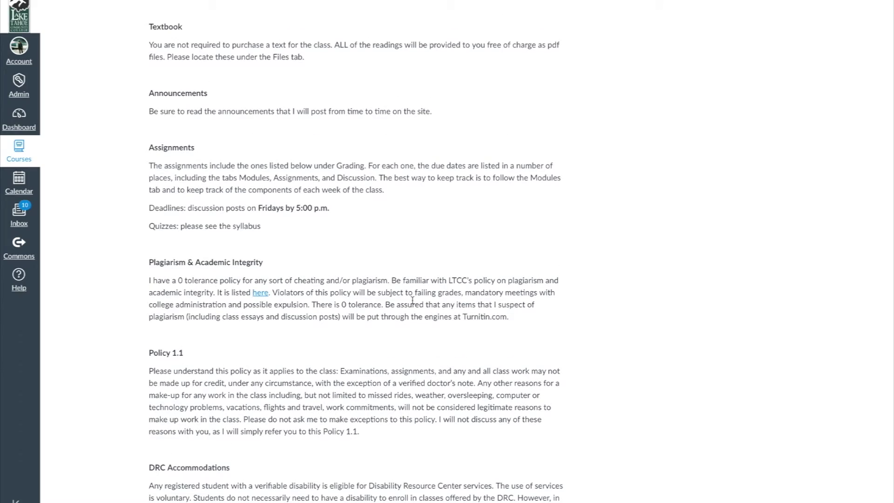
scroll(260, 295, down, 1)
scroll(262, 295, up, 1)
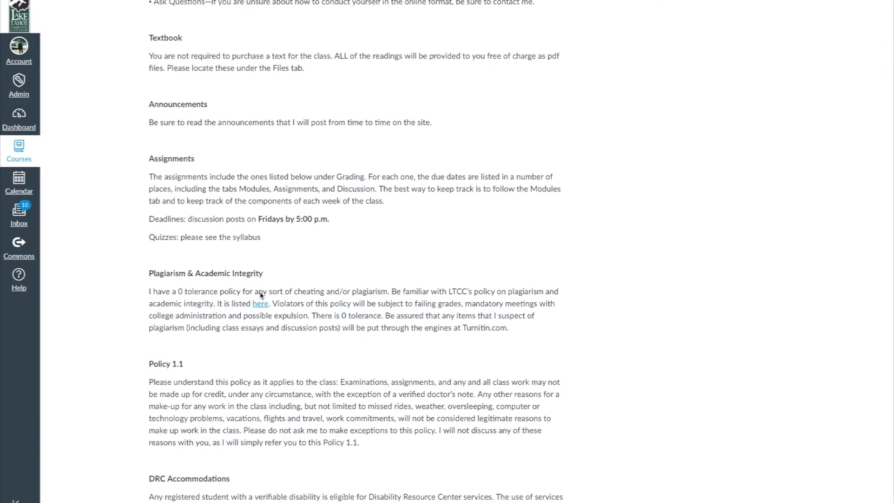
scroll(260, 294, up, 1)
scroll(481, 279, up, 2)
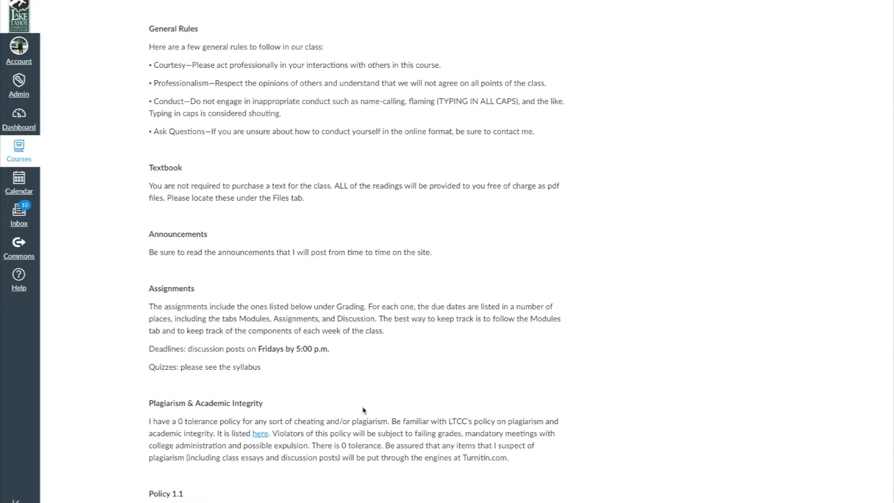
scroll(364, 409, down, 2)
drag(330, 257, 259, 257)
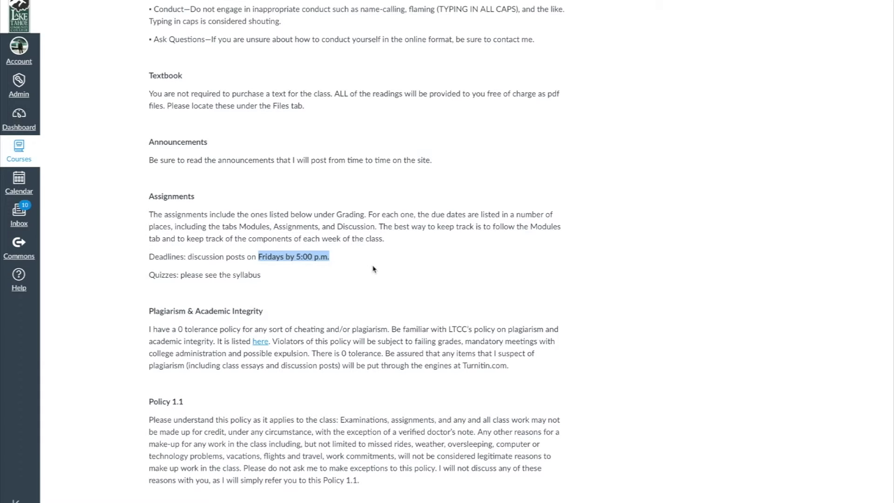
scroll(373, 269, down, 2)
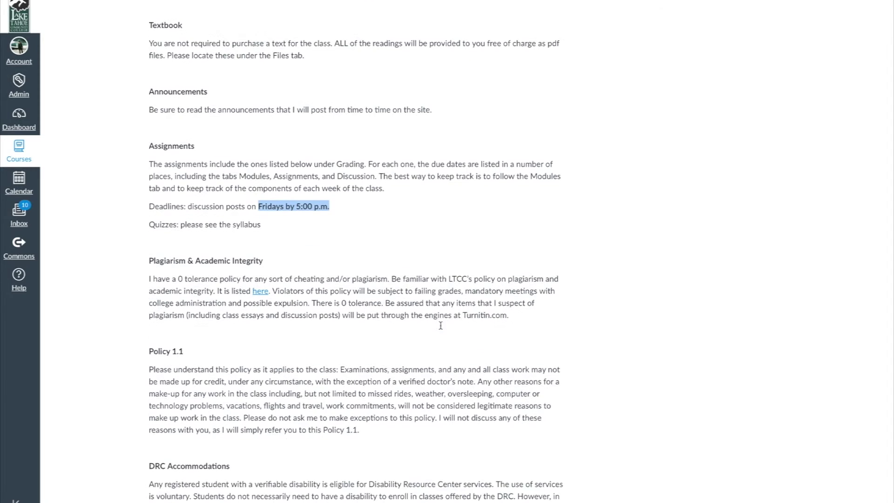
click(462, 283)
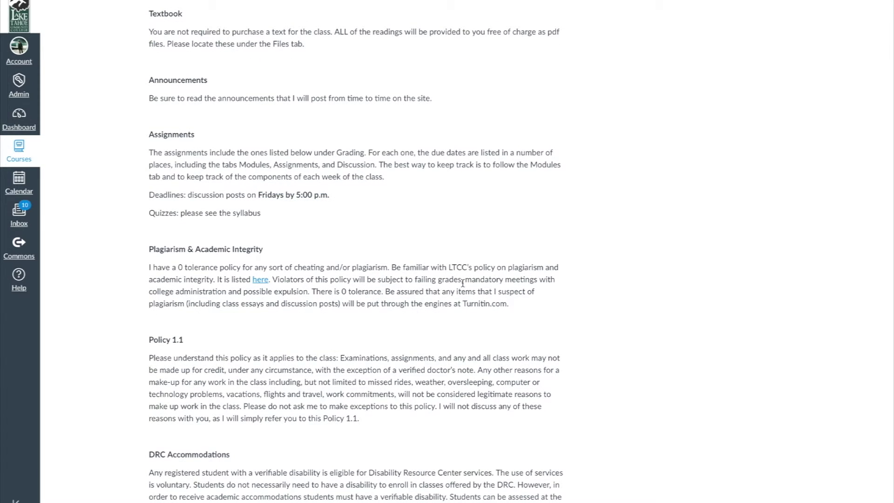
scroll(462, 283, down, 5)
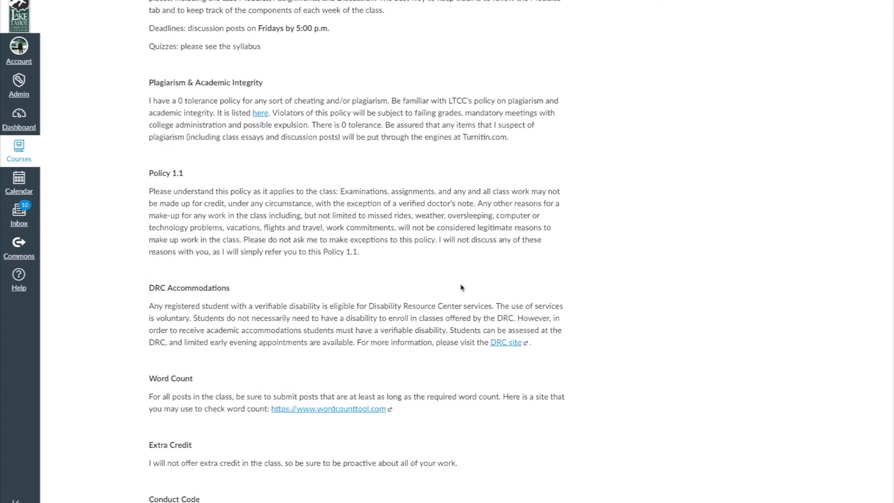
scroll(462, 288, down, 2)
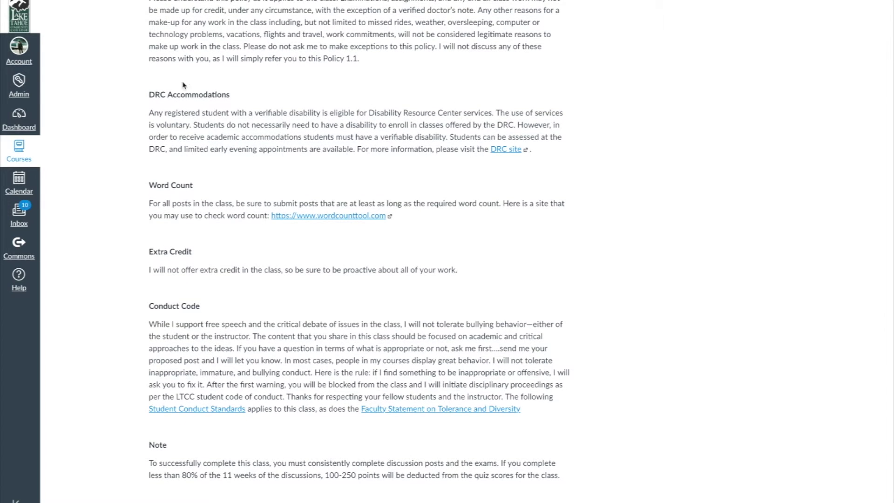
scroll(465, 209, down, 2)
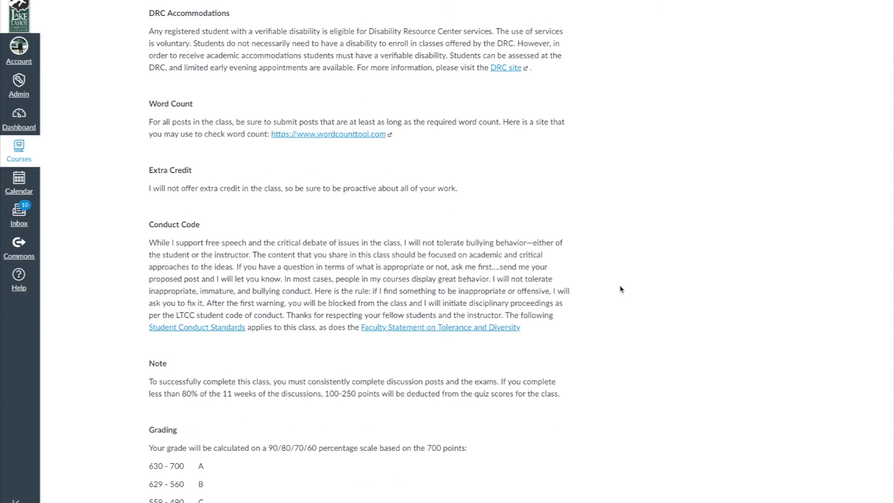
scroll(622, 289, down, 1)
scroll(621, 289, down, 1)
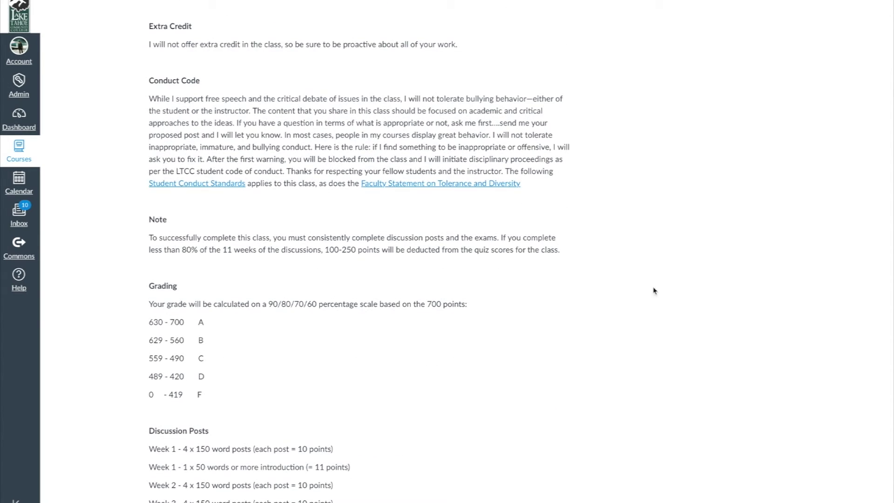
scroll(275, 118, down, 2)
scroll(274, 118, down, 20)
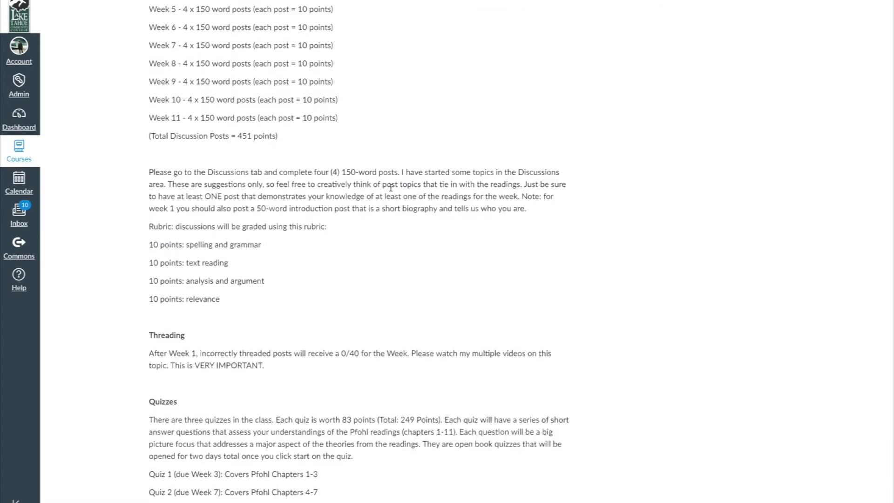
scroll(392, 191, down, 20)
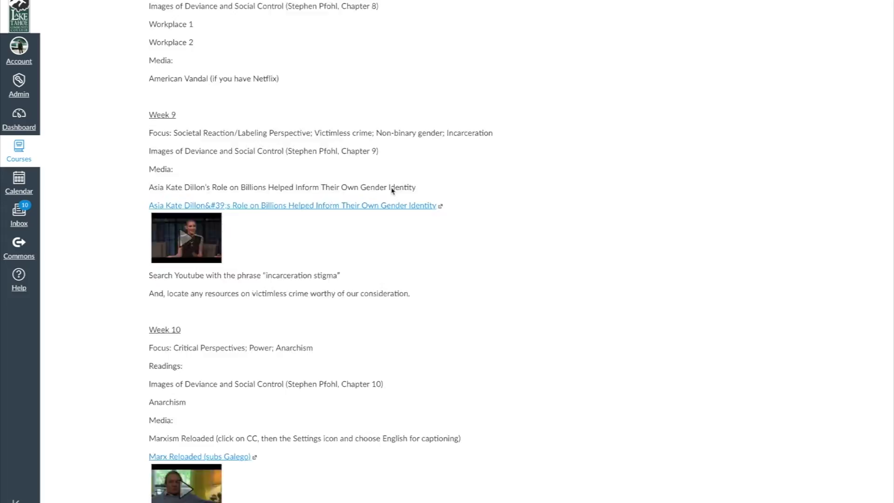
scroll(392, 191, up, 12)
scroll(392, 191, down, 7)
scroll(391, 195, down, 7)
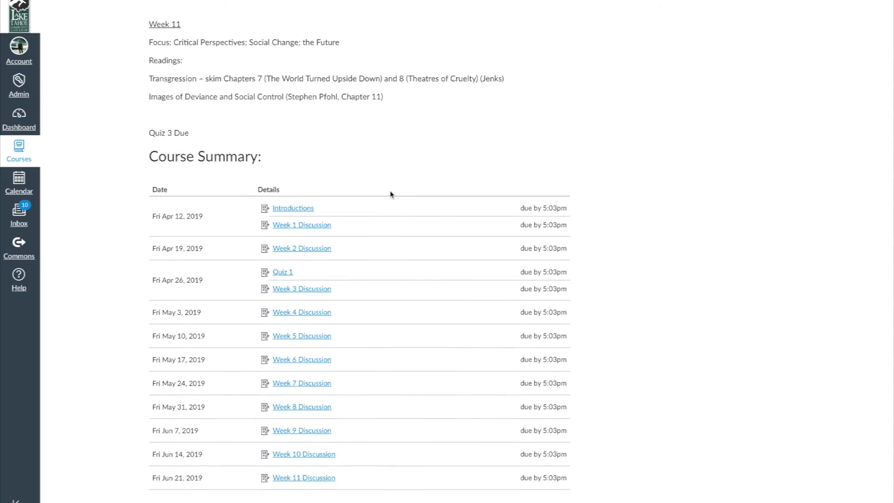
scroll(391, 196, up, 20)
scroll(390, 213, up, 20)
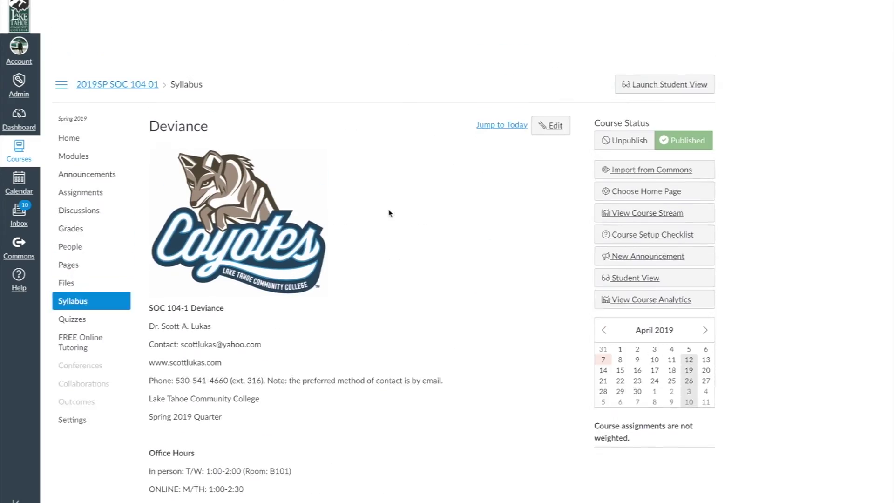
scroll(389, 210, down, 2)
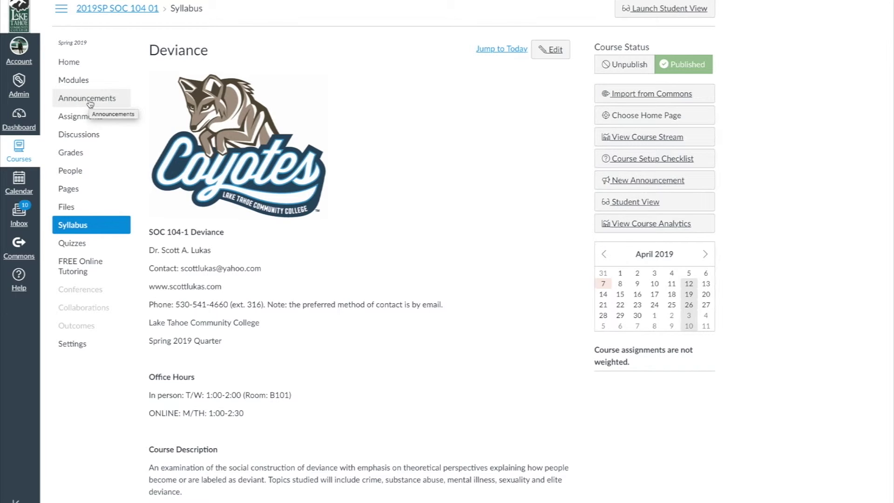
Scroll through the Modules list: Getting Started, Policies and the weekly modules.
click(82, 83)
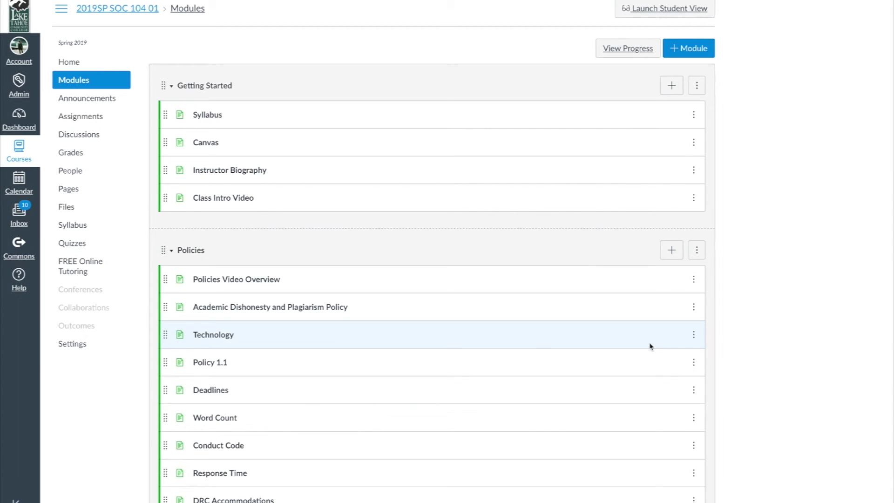
scroll(532, 342, down, 3)
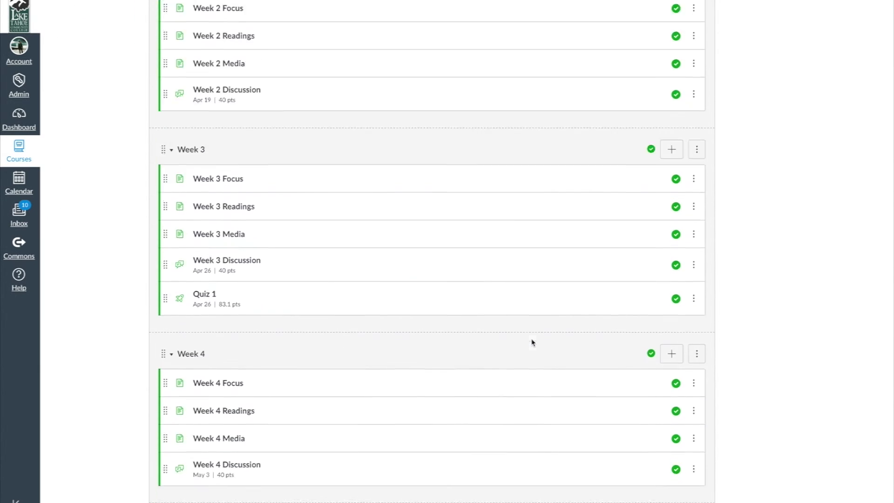
scroll(533, 342, down, 15)
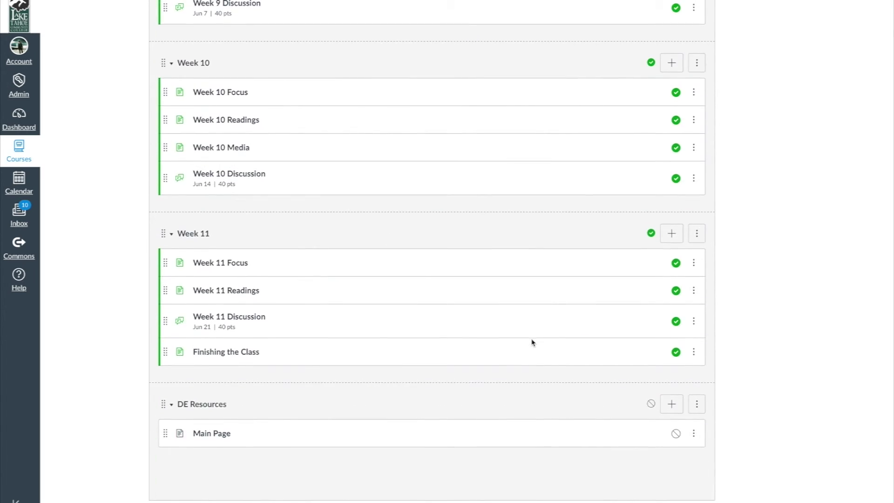
scroll(533, 342, up, 20)
scroll(532, 342, up, 20)
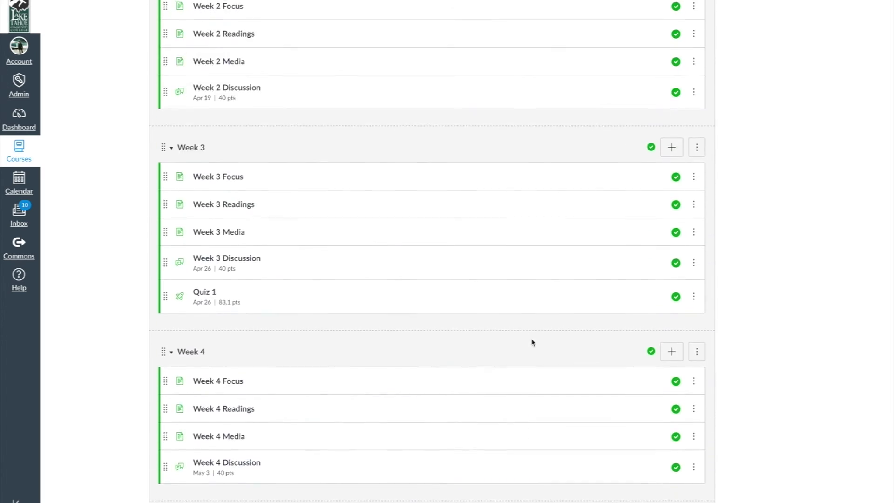
scroll(532, 342, up, 5)
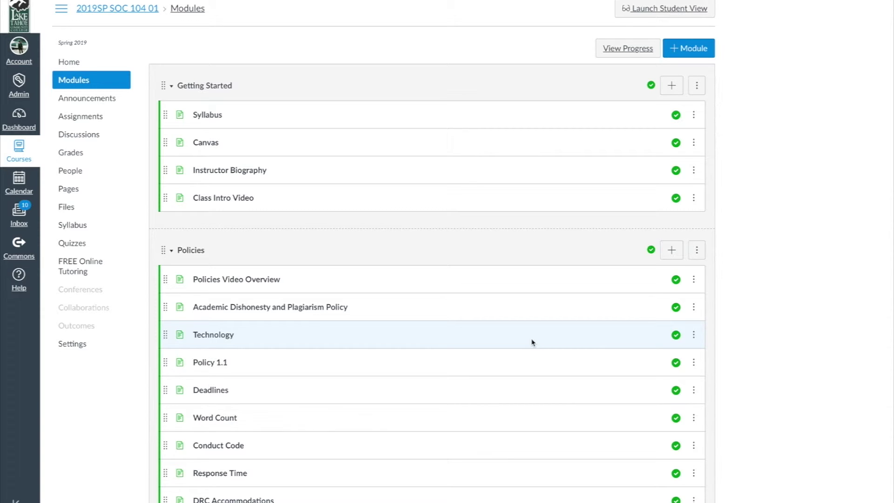
Open the Deviance course Home and check that the published Syllabus page loads.
click(68, 65)
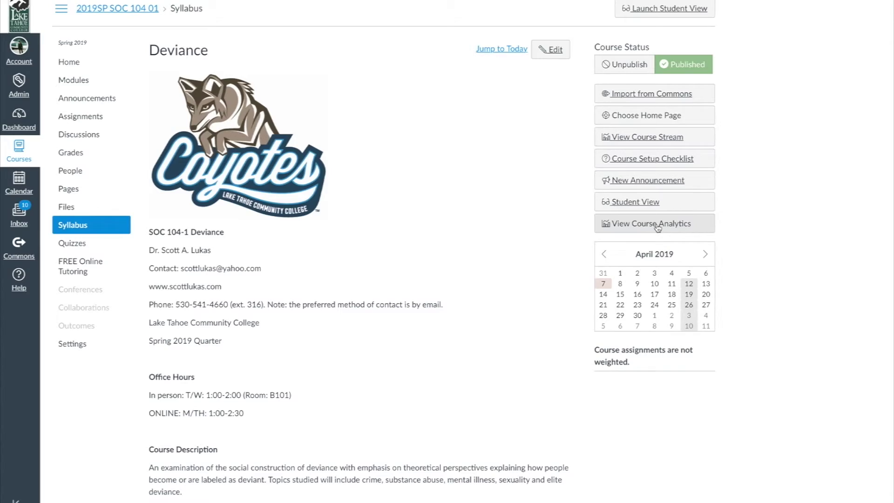
scroll(394, 224, down, 15)
scroll(394, 224, up, 15)
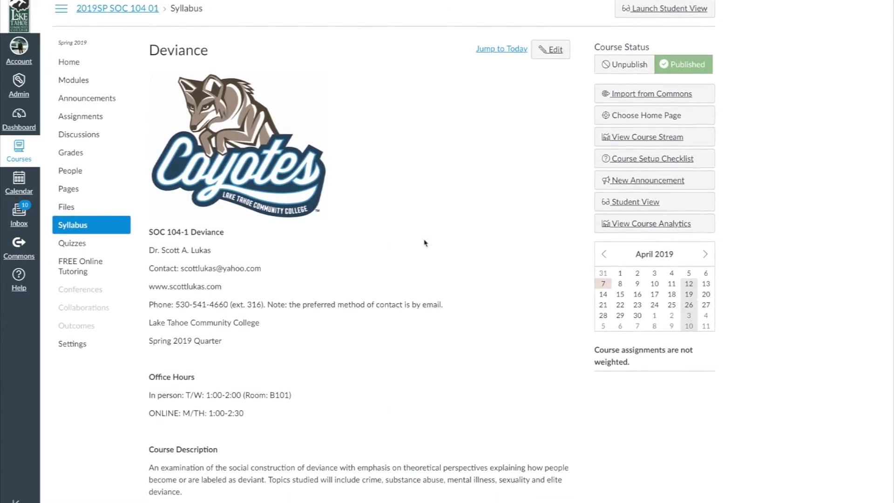